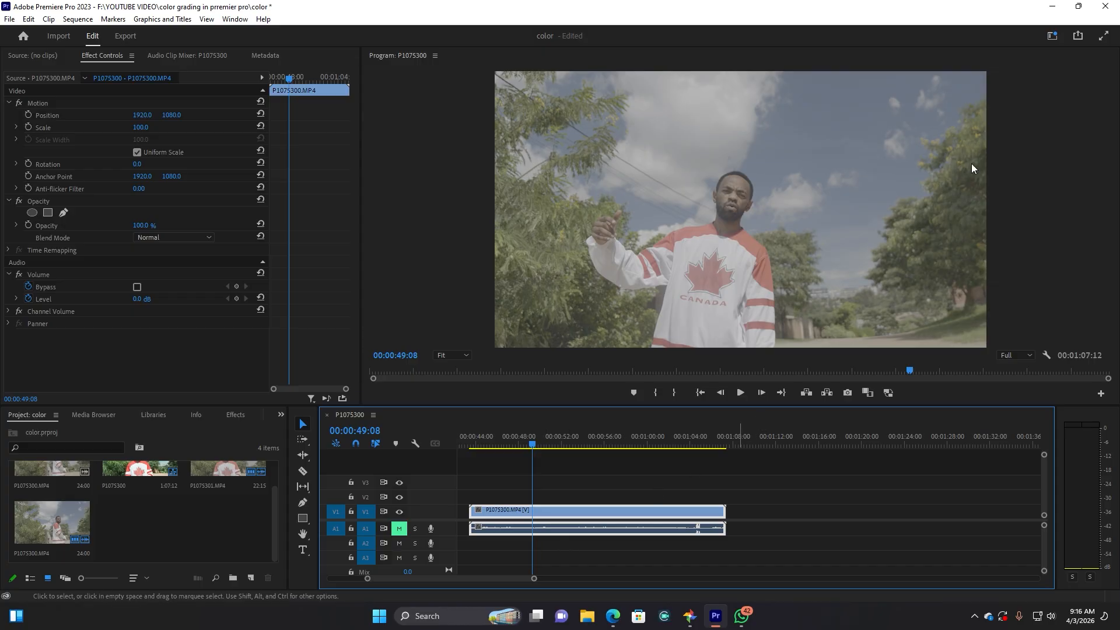
- Switch to the workspace layout containing the Lumetri Color controls and shift the P1075300.MP4 clip about one second forward in the timeline
click(1053, 37)
click(975, 147)
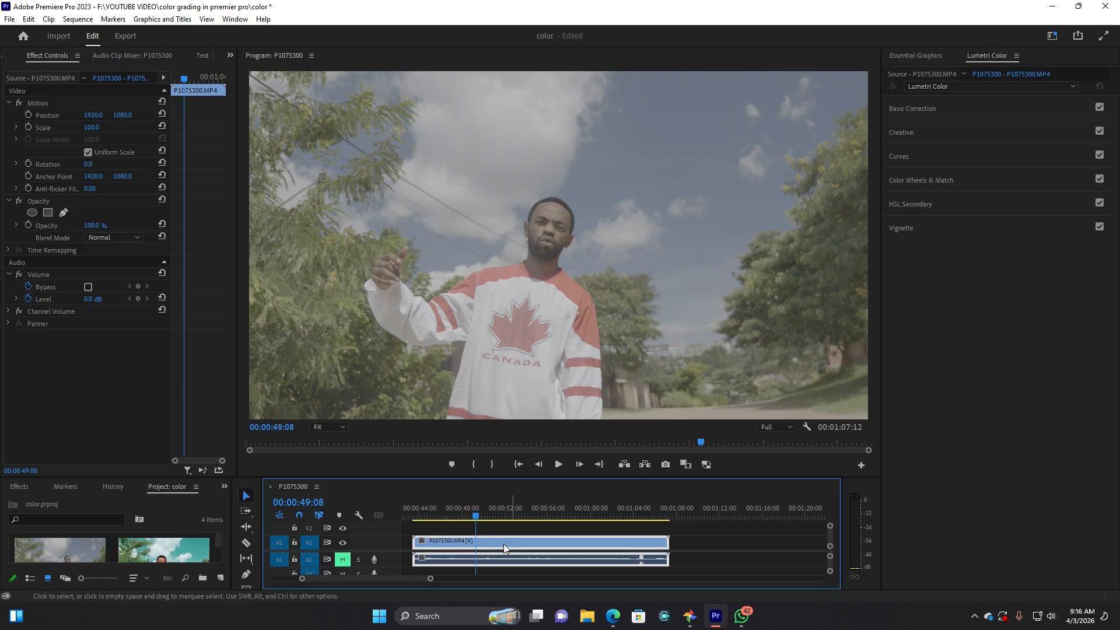
drag(503, 544, 528, 547)
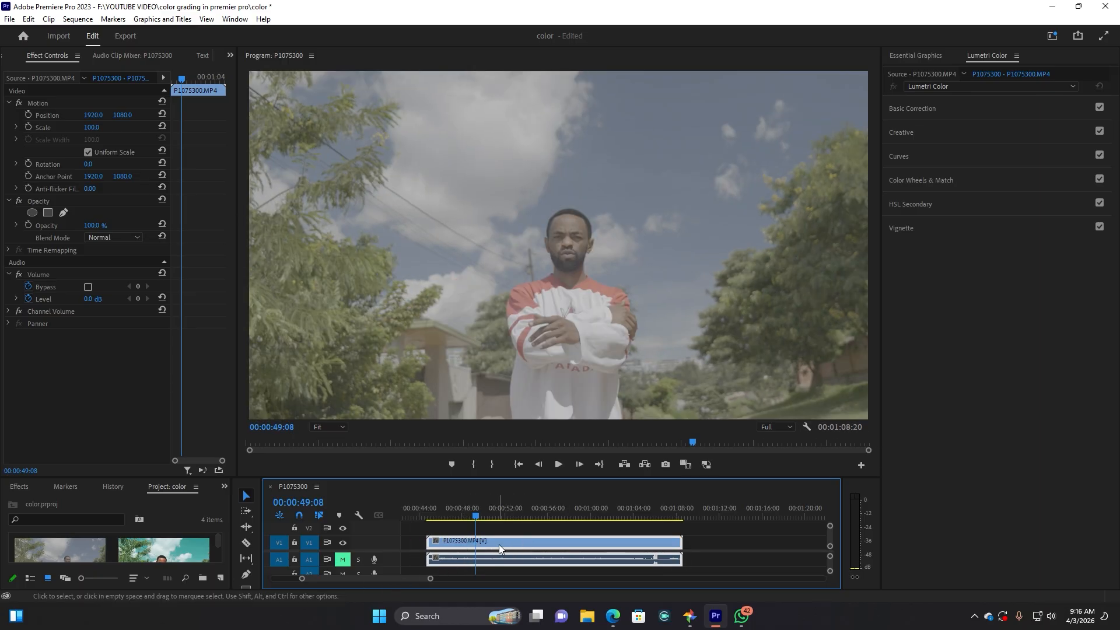
- Load the U-PANASONIC-V-LOG-V2-LTR cube file from the Downloads folder as the clip's Creative look
click(916, 110)
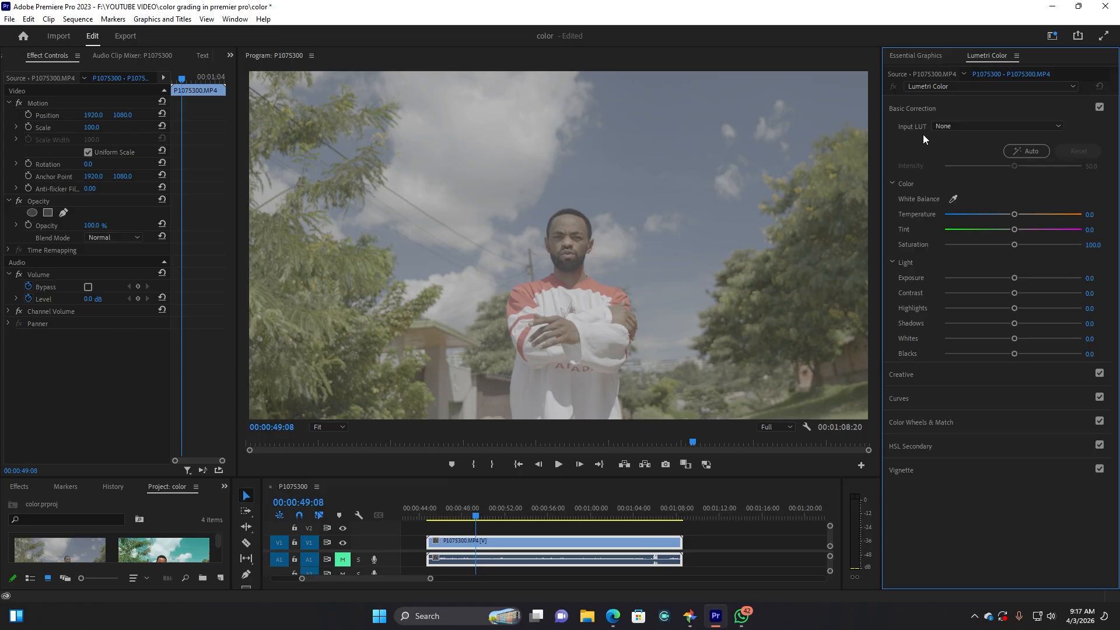
click(926, 108)
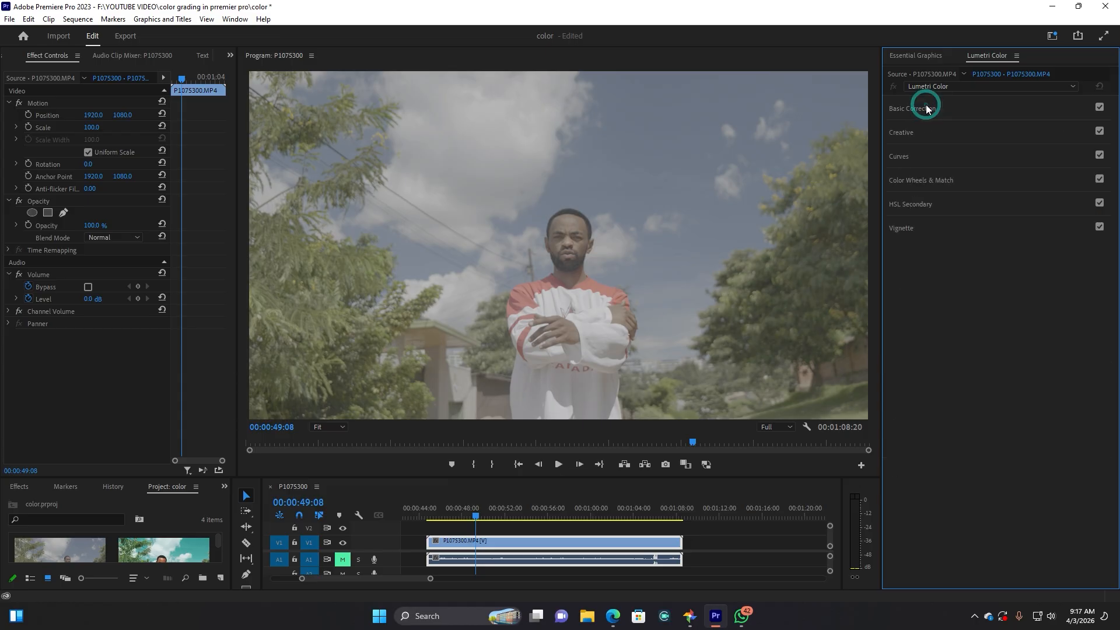
click(914, 130)
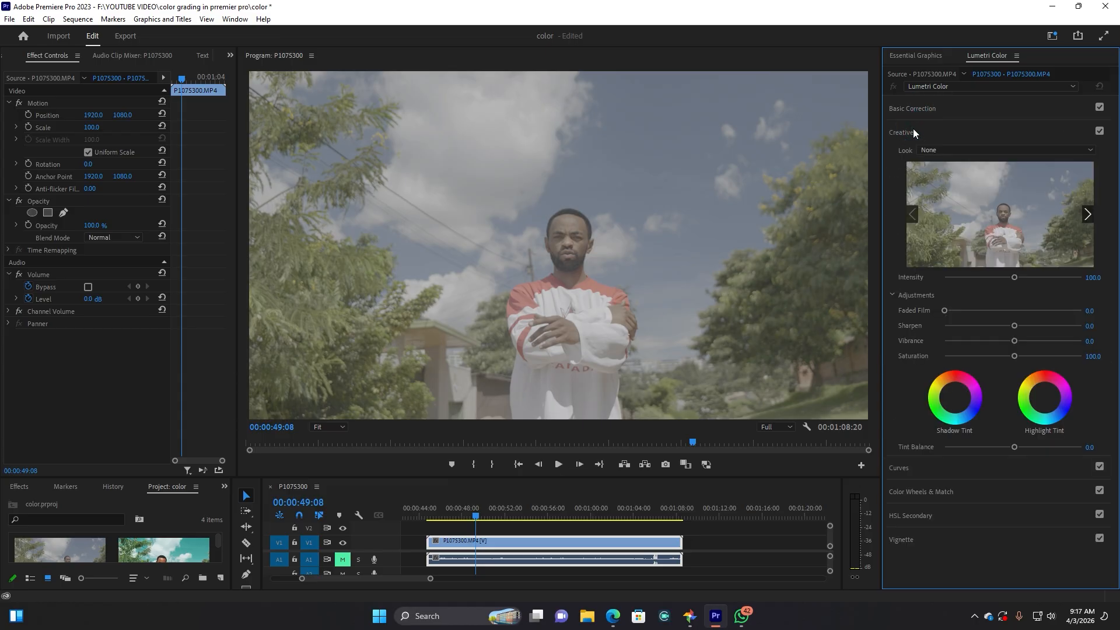
click(950, 150)
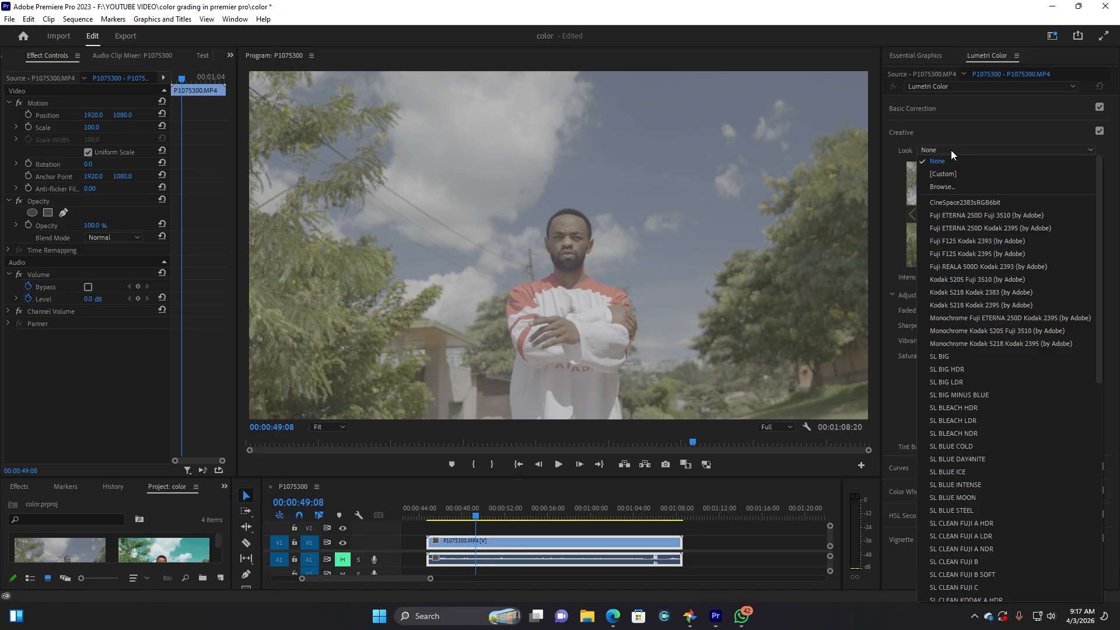
click(960, 187)
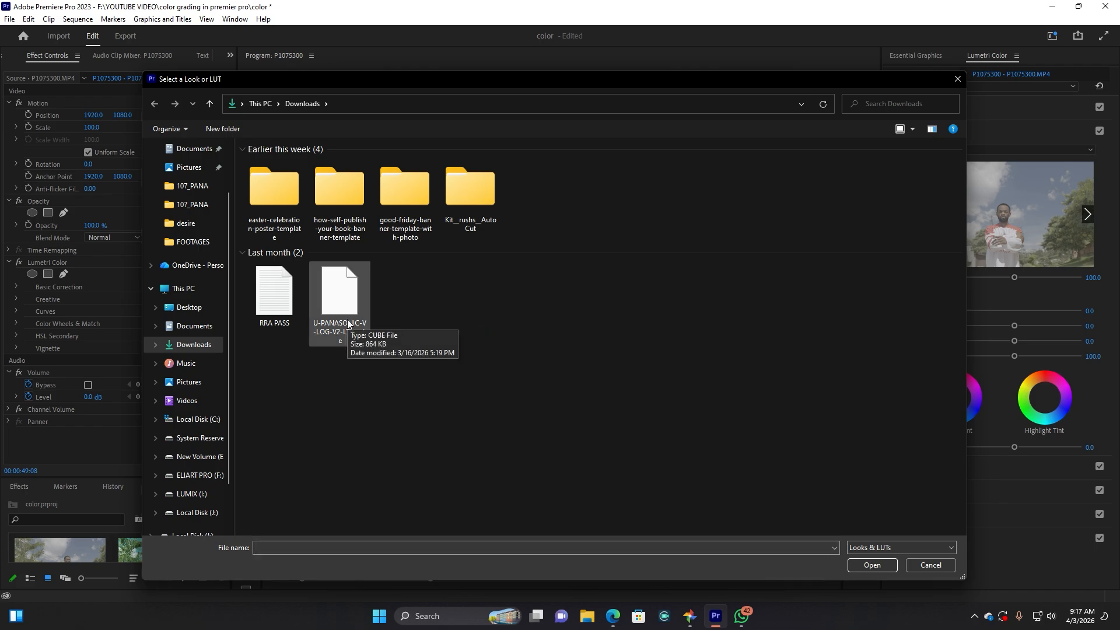
double_click(348, 323)
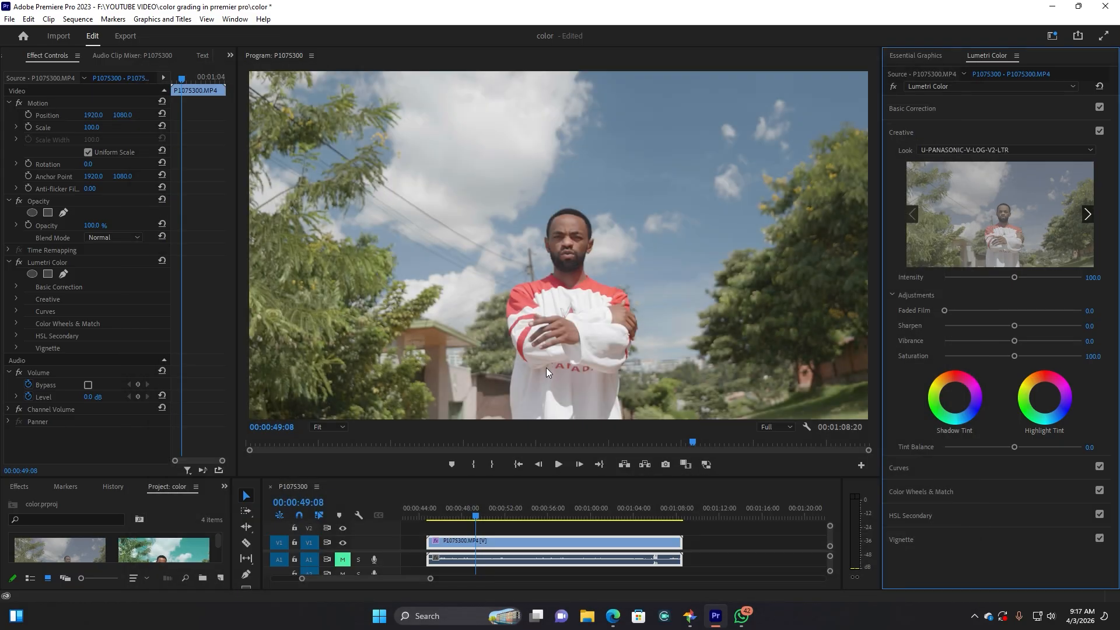
- Move the playhead to 00:00:48:10 and compare the frame with the Lumetri Color effect off and on
click(467, 511)
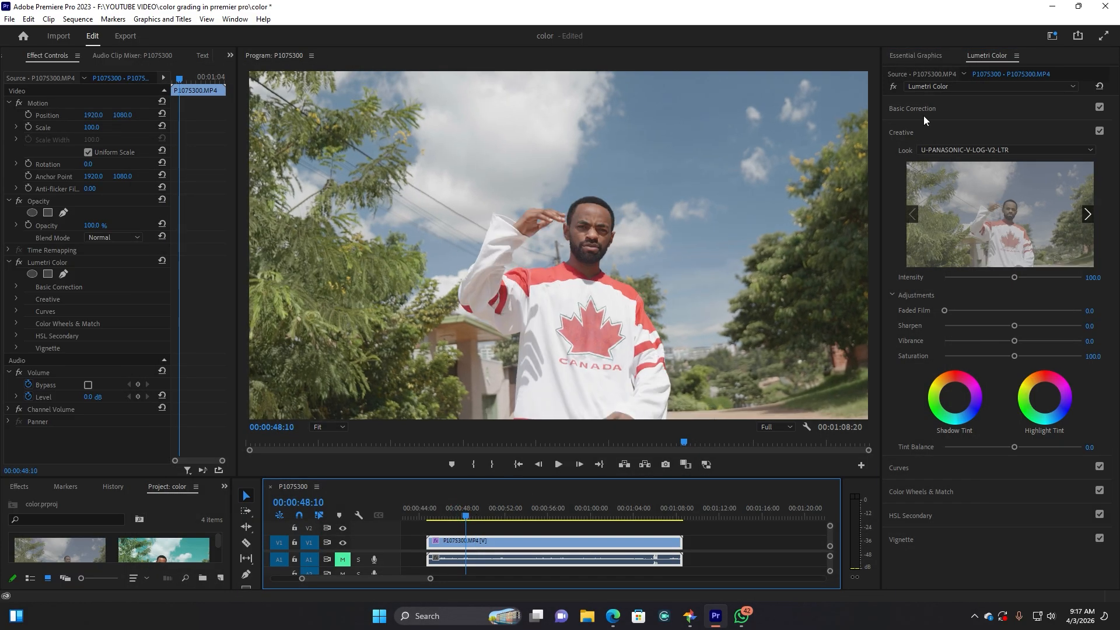
click(895, 83)
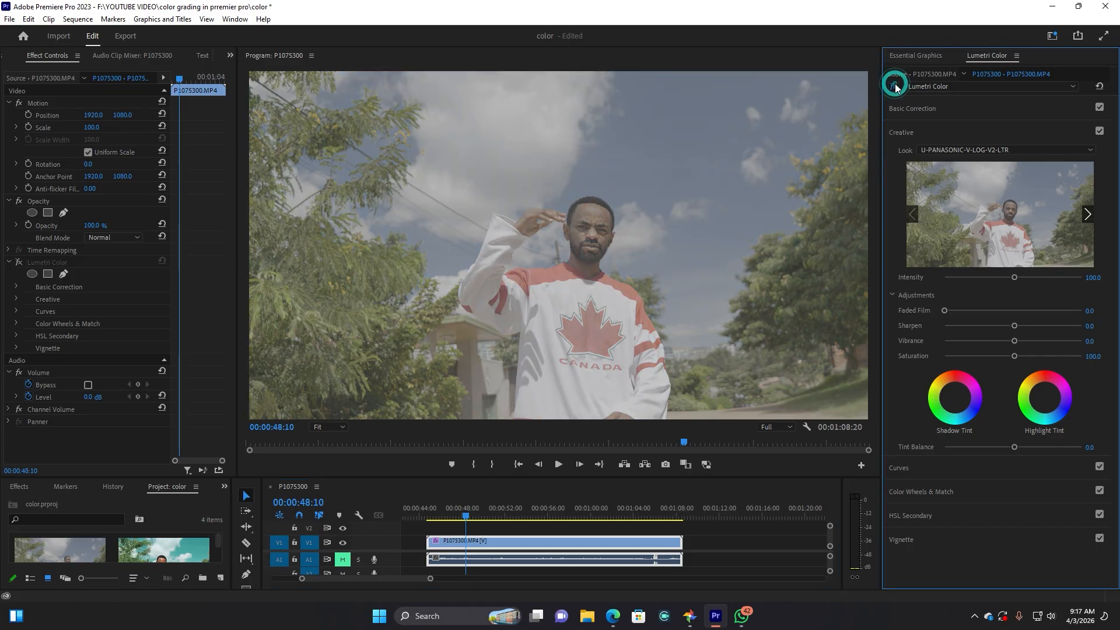
click(895, 84)
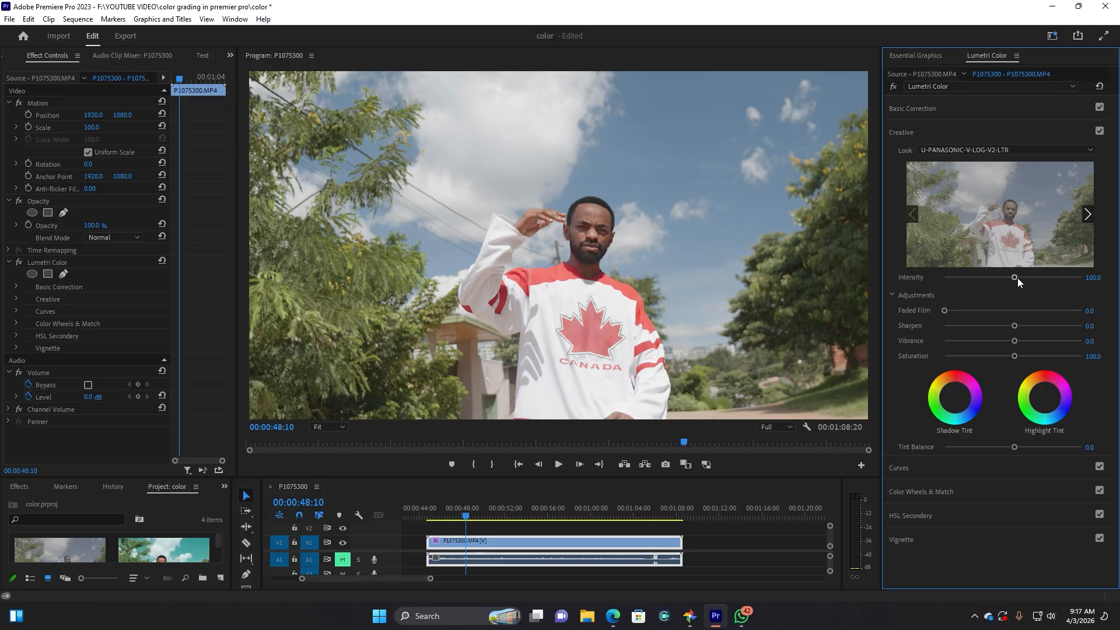
- Set the Creative look's Intensity to 108.5 and Saturation to 122.0, keeping Vibrance at 0.0
mouse_move(1017, 278)
mouse_down()
mouse_move(1030, 279)
mouse_move(996, 272)
mouse_move(1038, 273)
mouse_move(1001, 278)
mouse_move(1023, 280)
mouse_up()
drag(1018, 341, 1025, 342)
double_click(1030, 341)
- Set Creative Sharpen to 31.4 while checking the face at 75% preview zoom, and return the preview to Fit
click(336, 429)
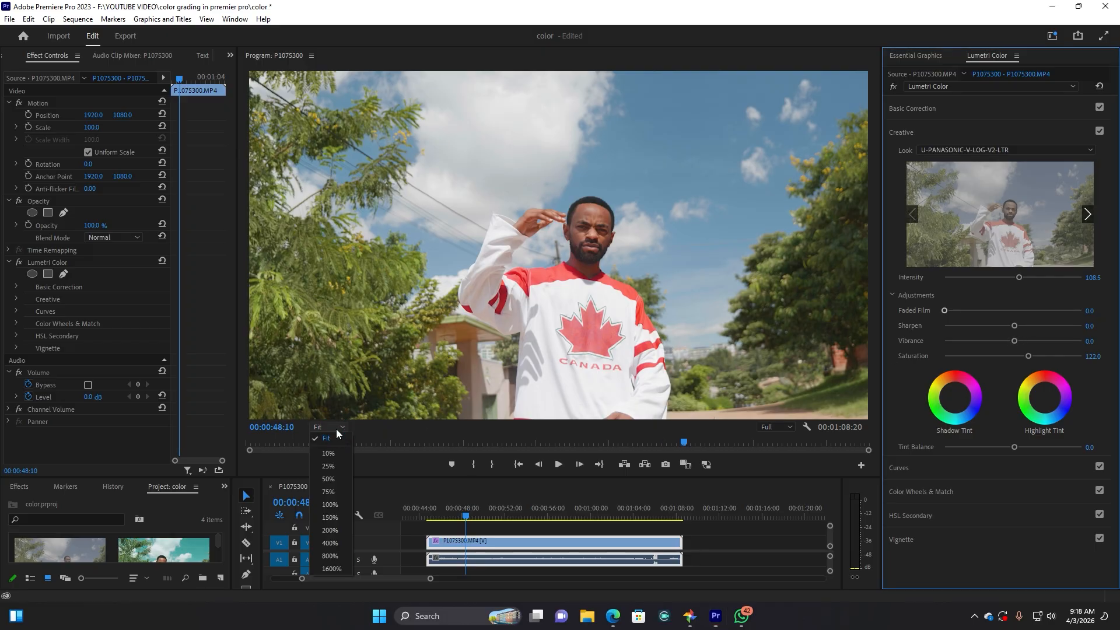
click(336, 488)
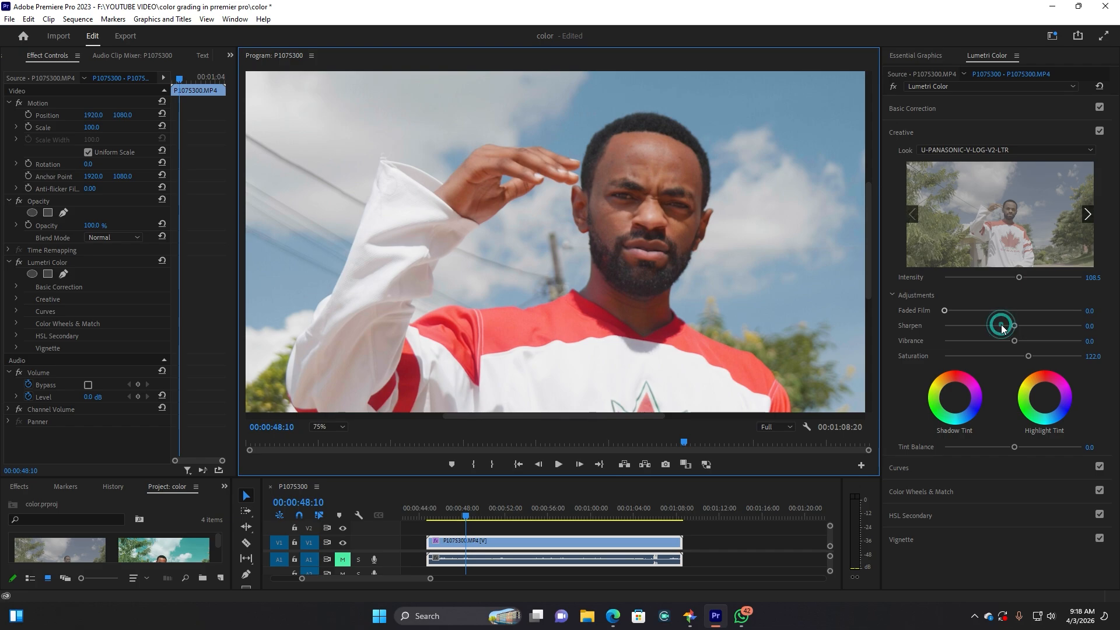
drag(1001, 324, 978, 325)
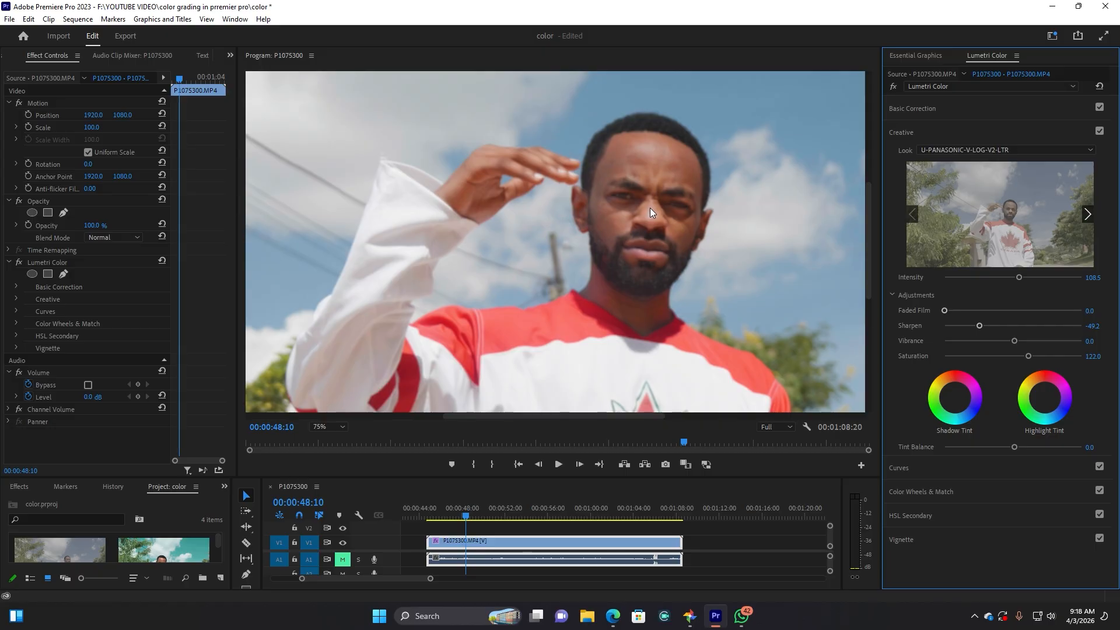
drag(1002, 325, 1024, 324)
click(334, 427)
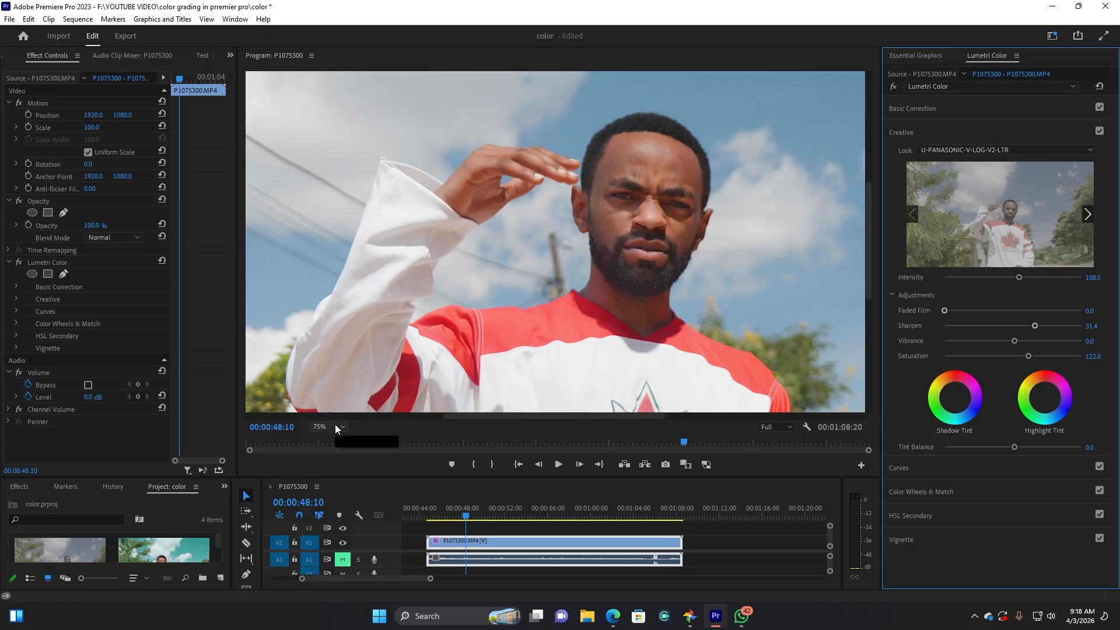
click(338, 438)
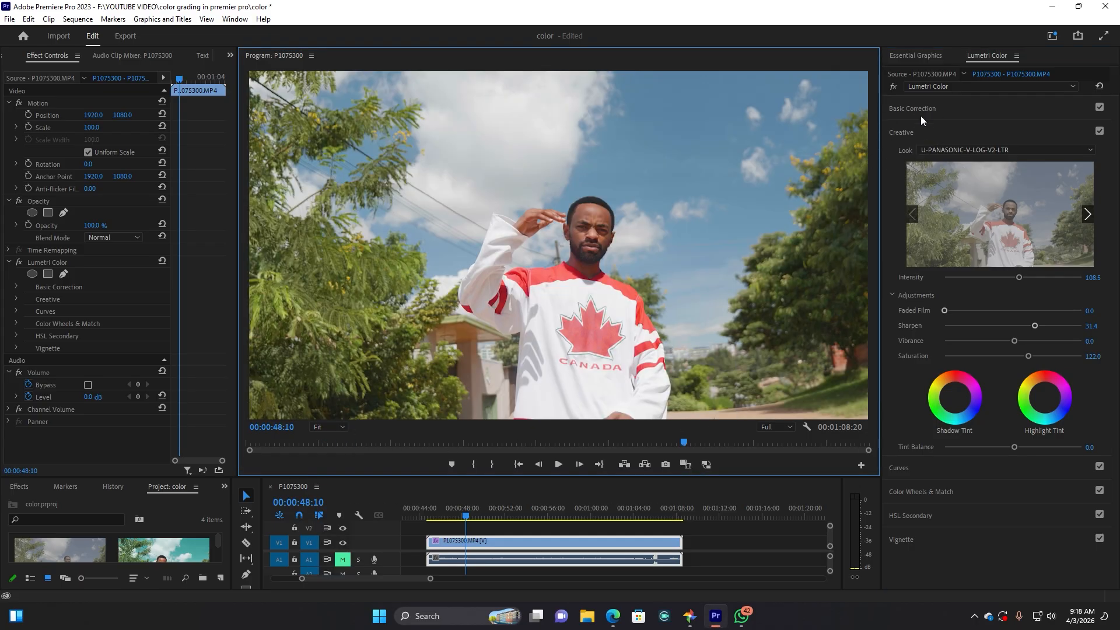
- In Basic Correction, set Temperature to -3.4 and Exposure to 0.2, and lower Highlights and Shadows slightly
click(907, 133)
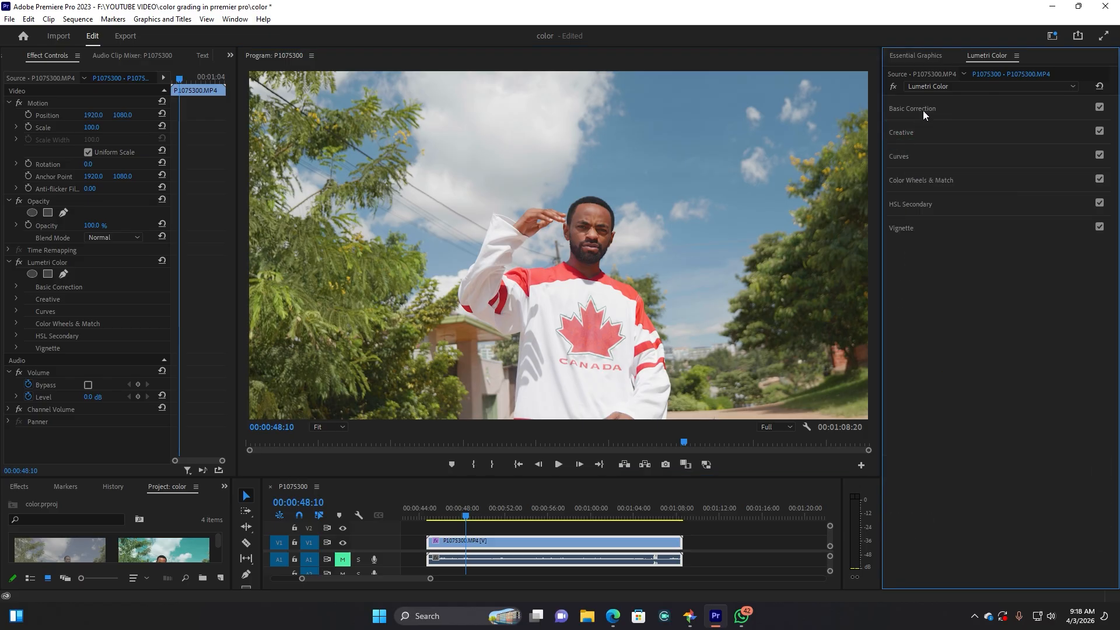
click(922, 111)
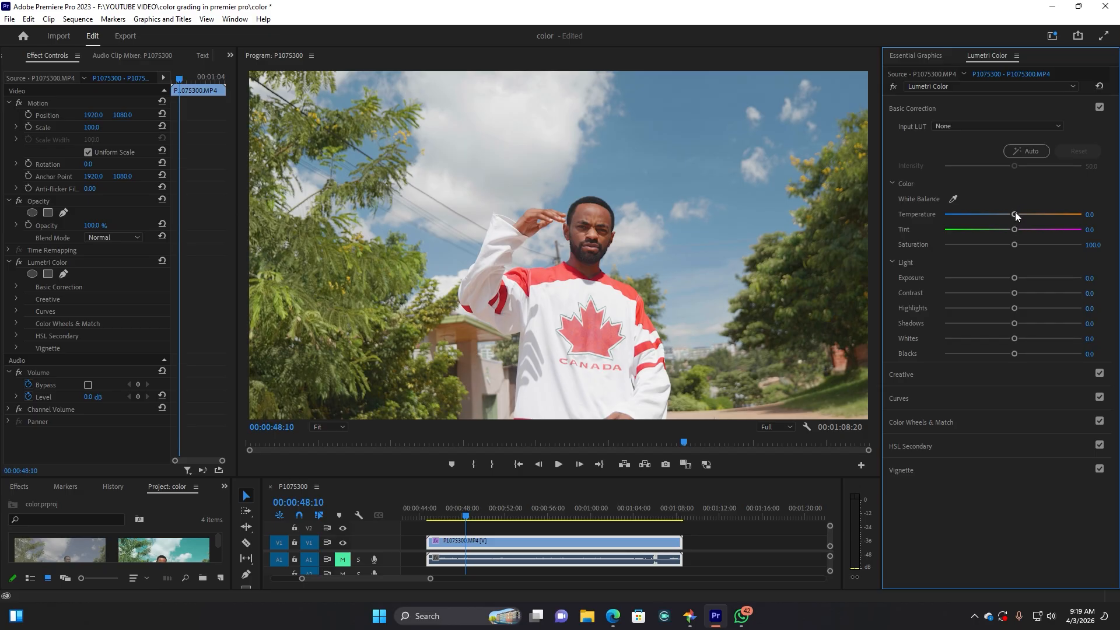
drag(1015, 216, 1010, 217)
drag(1016, 277, 1015, 280)
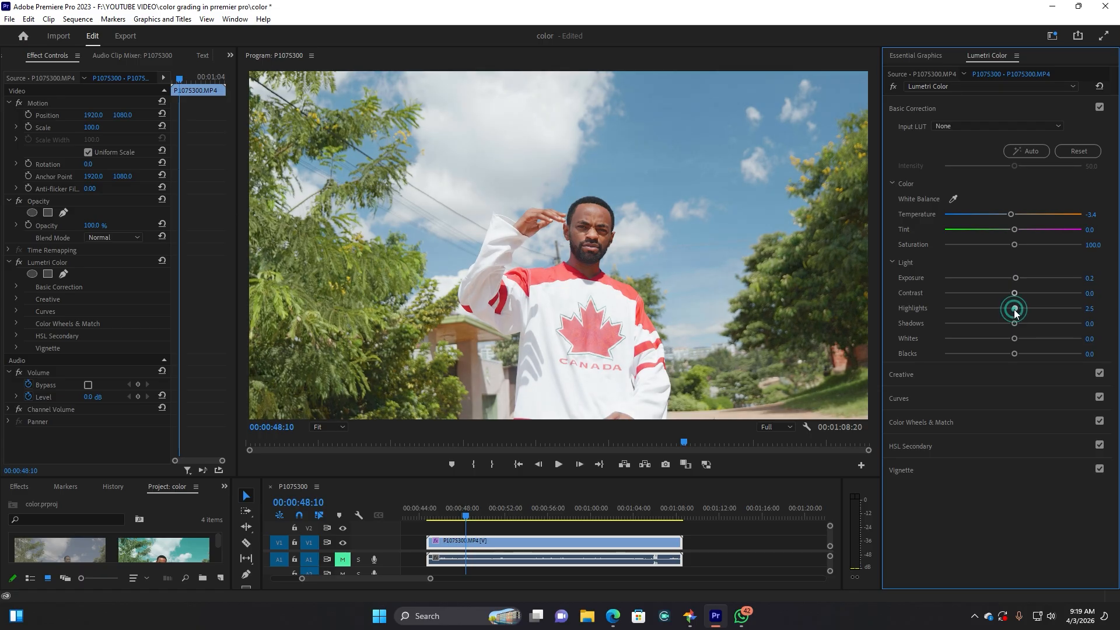
drag(1014, 308, 1007, 309)
drag(1015, 323, 1010, 323)
click(925, 109)
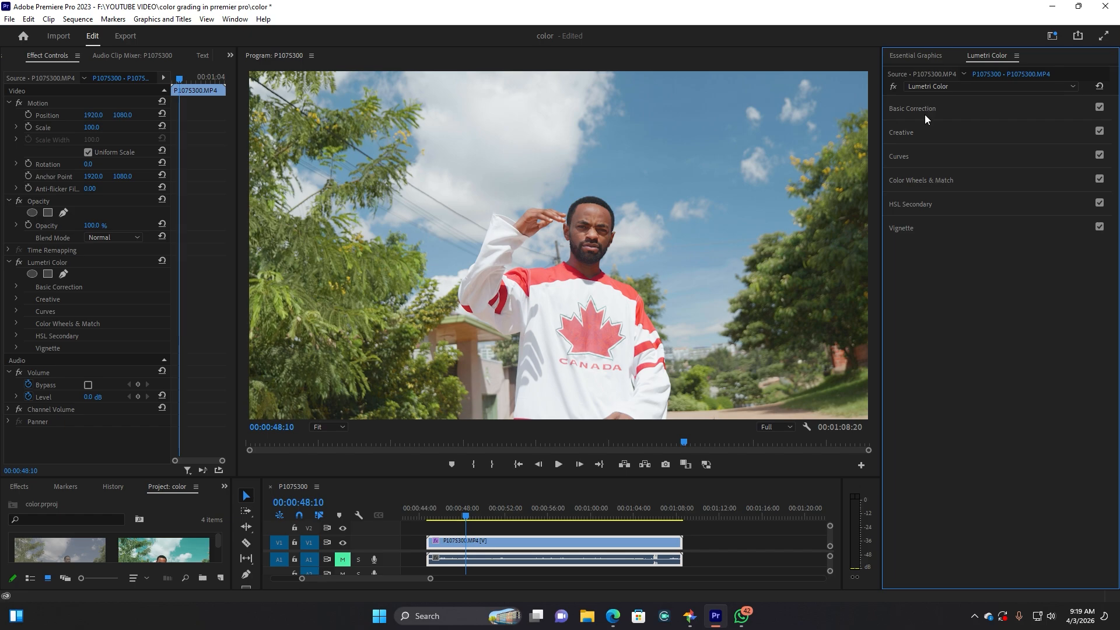
- Open the Curves section at the Hue vs Sat curve
click(904, 157)
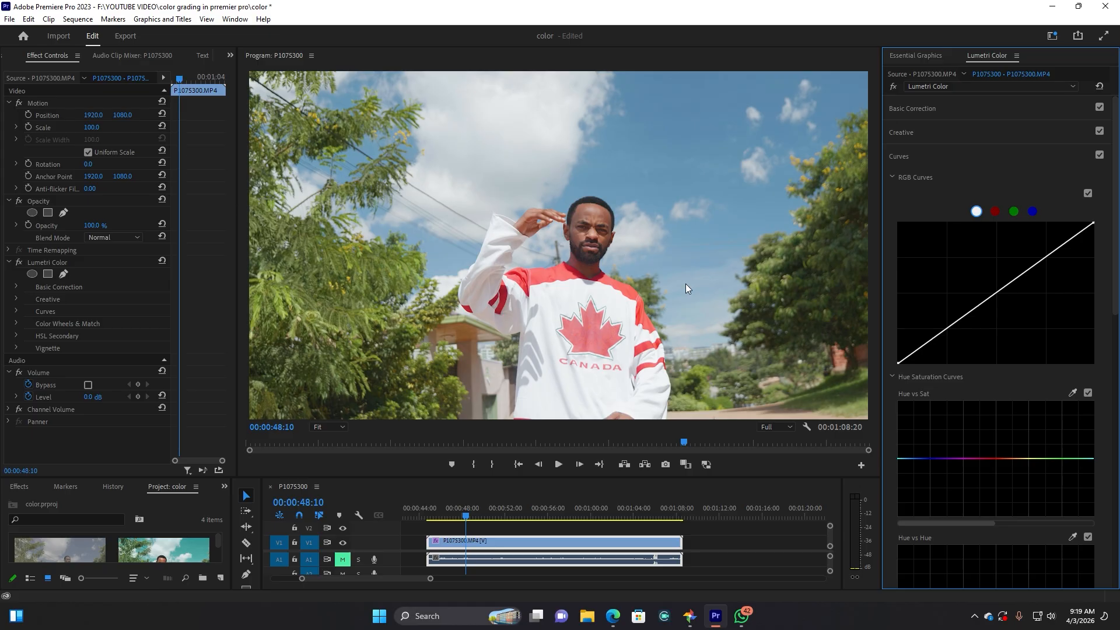
scroll(1017, 405, down, 5)
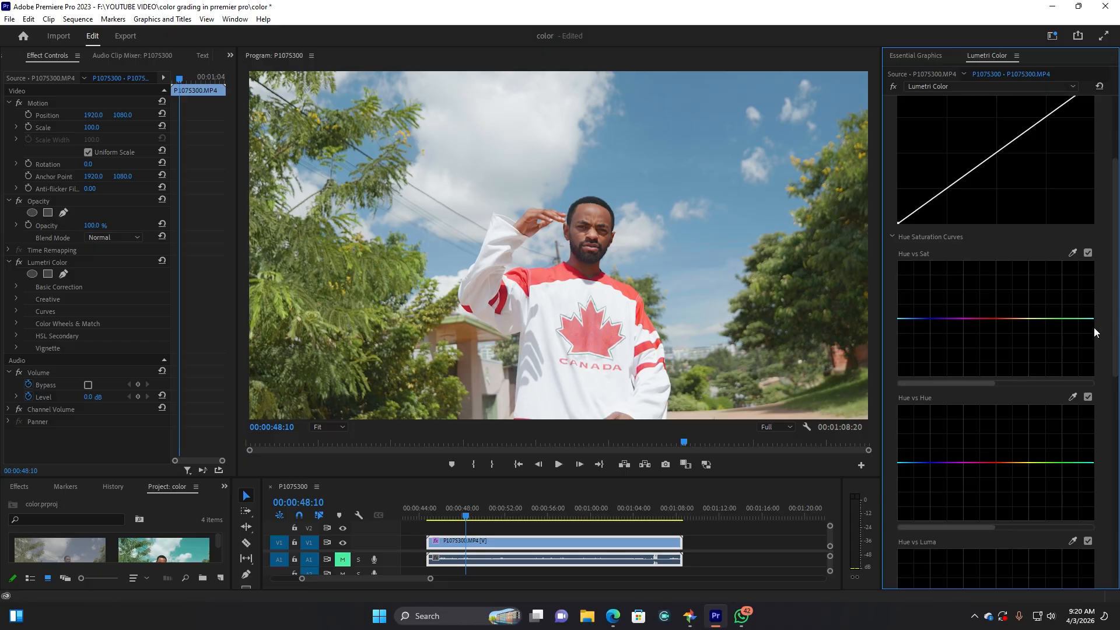
click(1073, 252)
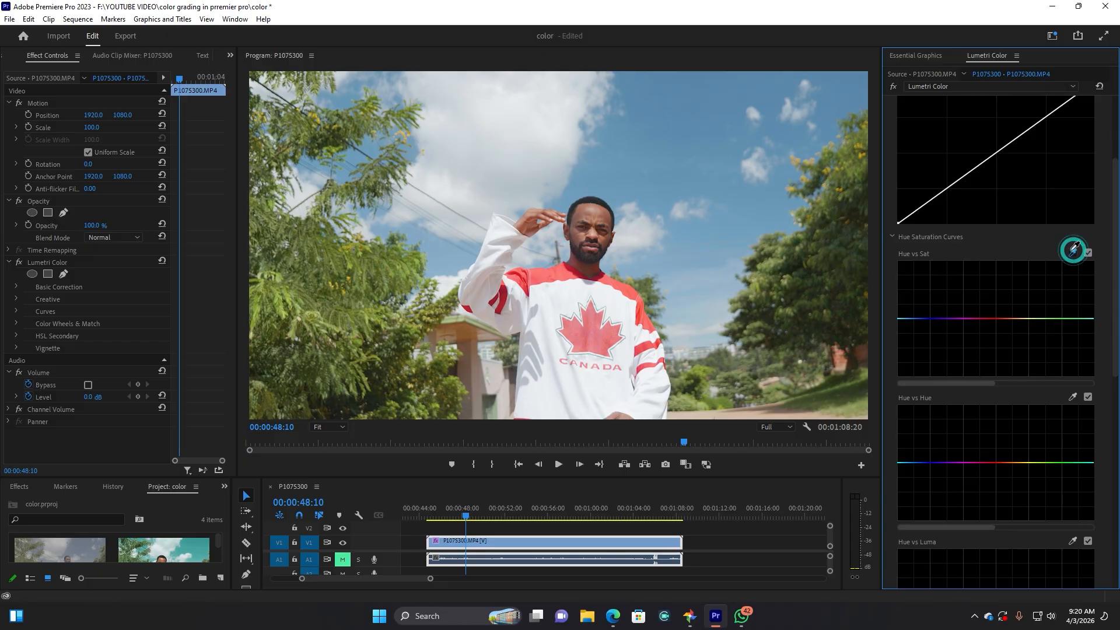
click(303, 298)
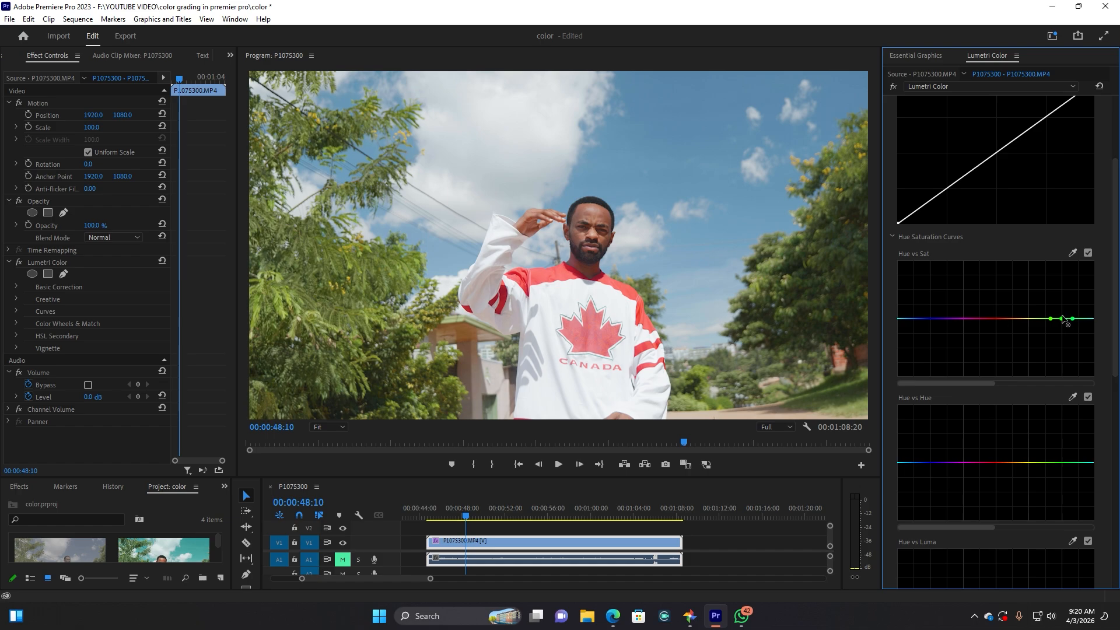
drag(1061, 367, 1059, 269)
key(ctrl+z)
key(ctrl+z)
- On the Hue vs Sat curve, anchor the orange-yellow and green-cyan hues and slightly lower the yellow-green saturation between them
click(1079, 319)
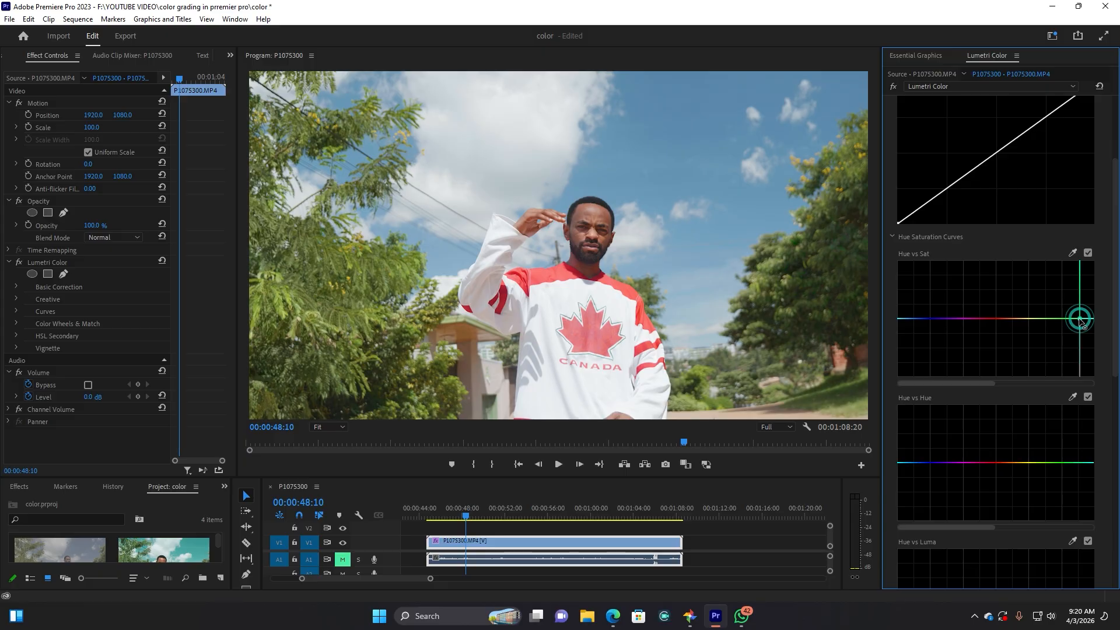
click(1023, 319)
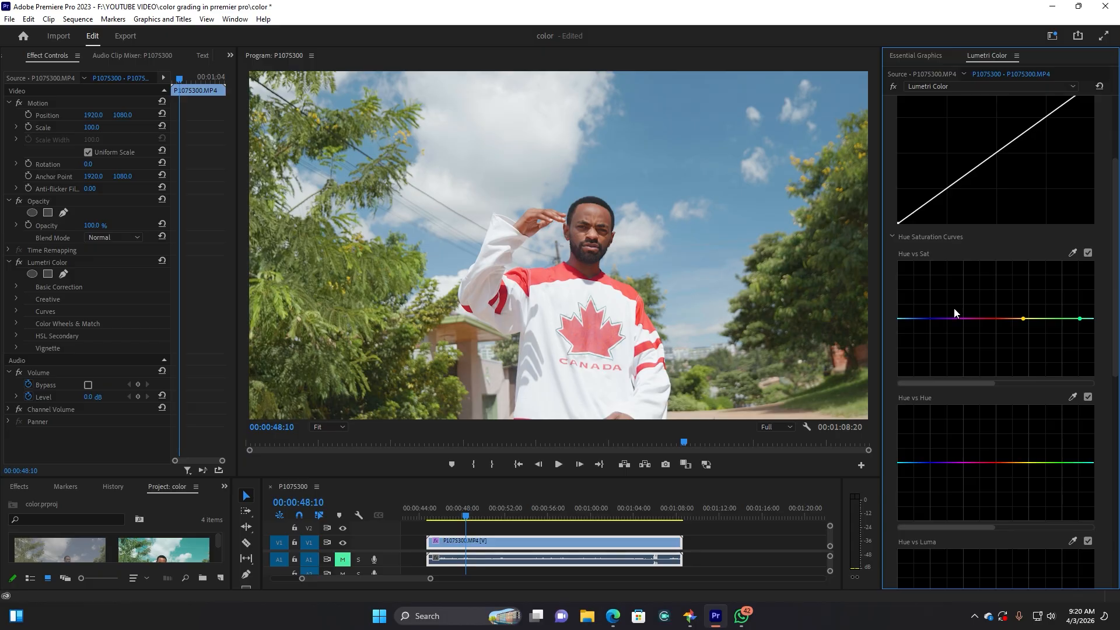
drag(1038, 319, 1034, 336)
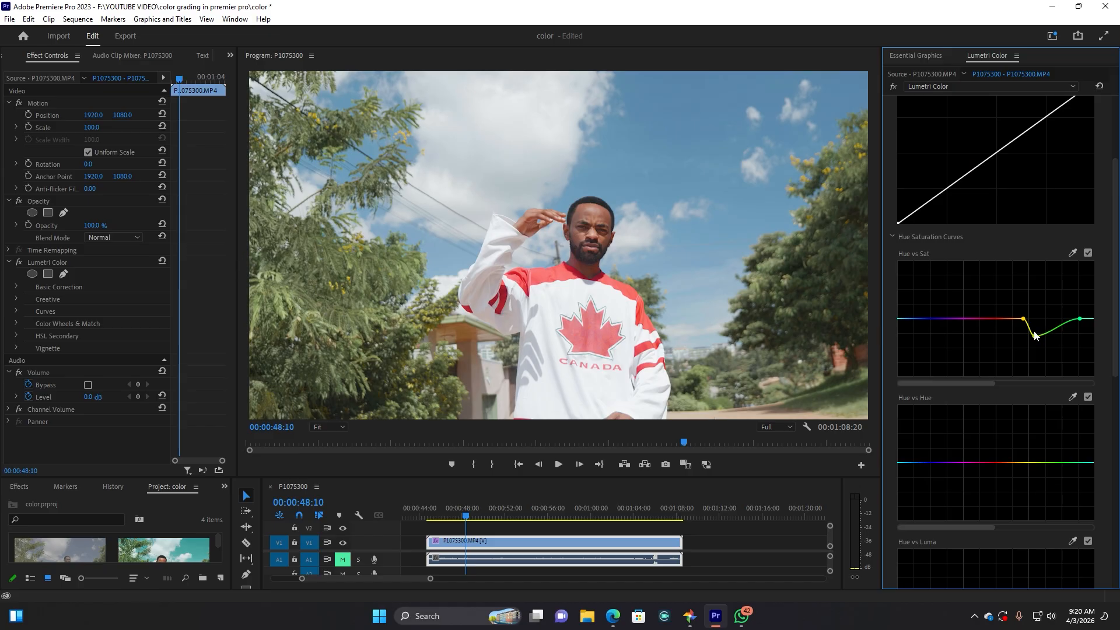
drag(1034, 336, 1038, 312)
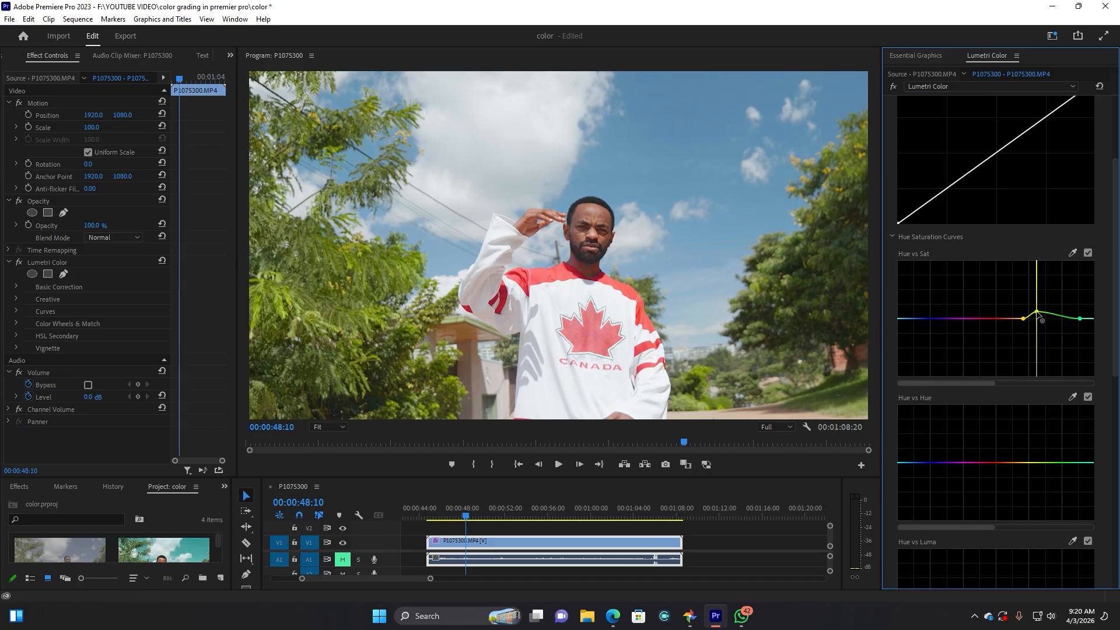
drag(1038, 314, 1037, 328)
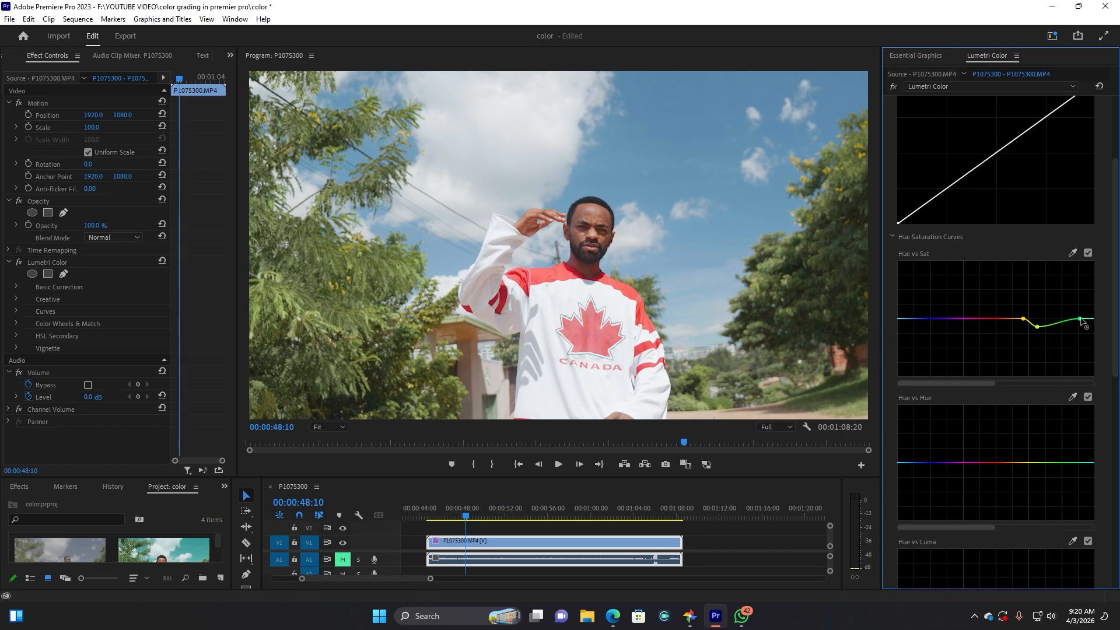
- On the Hue vs Sat curve, raise the sky's blue saturation and slightly raise the red sampled from the jersey
click(940, 319)
drag(914, 318, 912, 294)
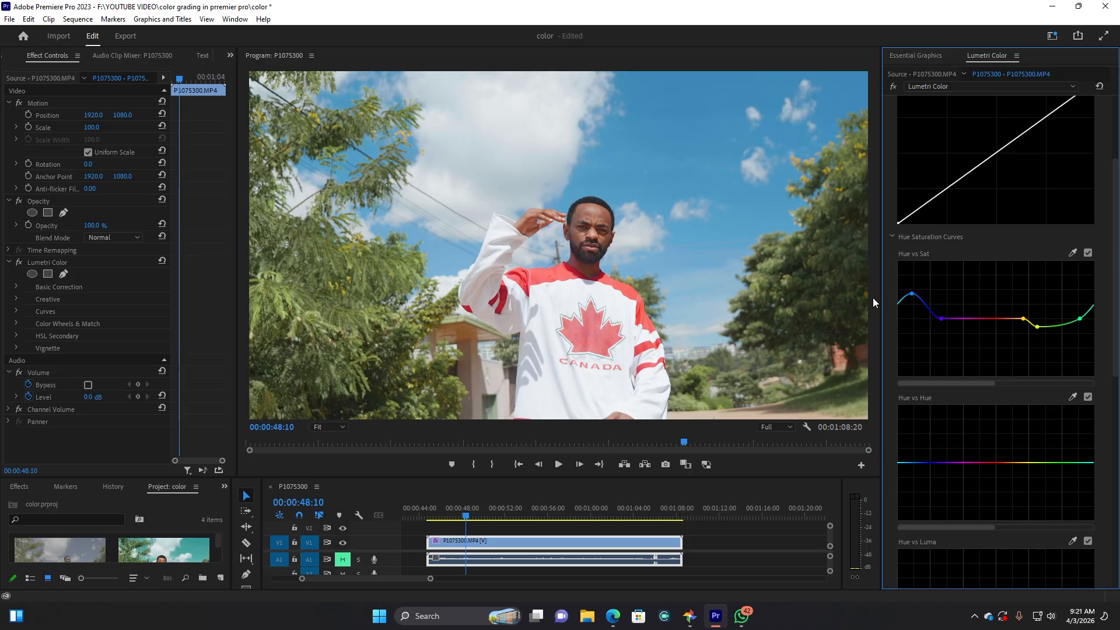
click(1072, 254)
click(621, 293)
click(995, 318)
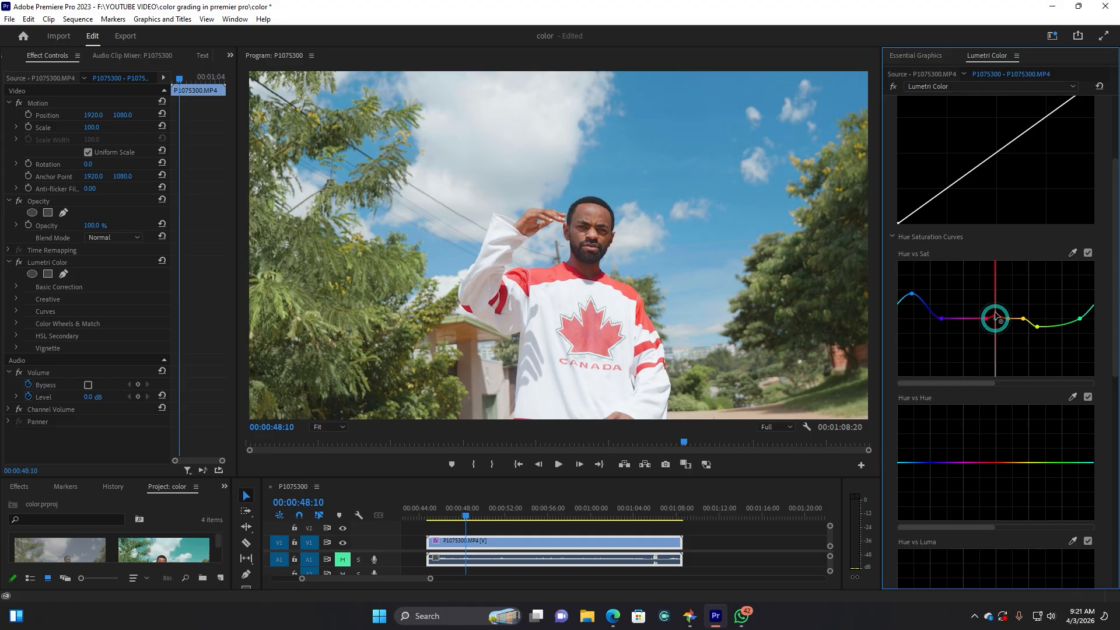
mouse_move(995, 317)
mouse_down()
mouse_move(997, 331)
mouse_move(995, 316)
mouse_up()
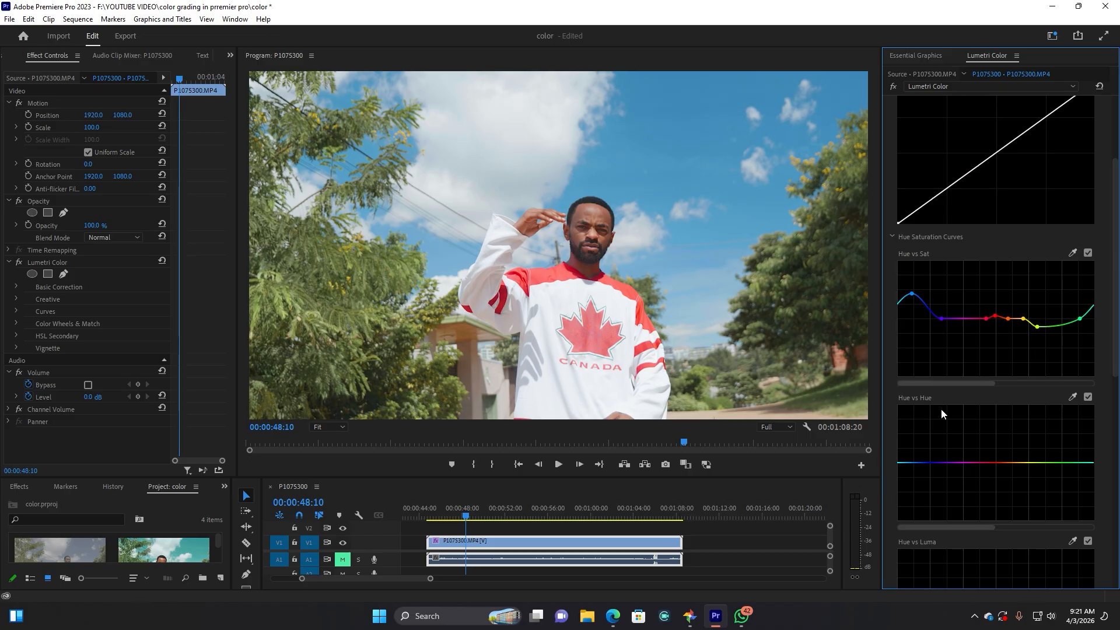
- On the Hue vs Hue curve, shift the sky blues toward teal and the foliage yellows toward green, with anchors around each range
scroll(941, 408, down, 5)
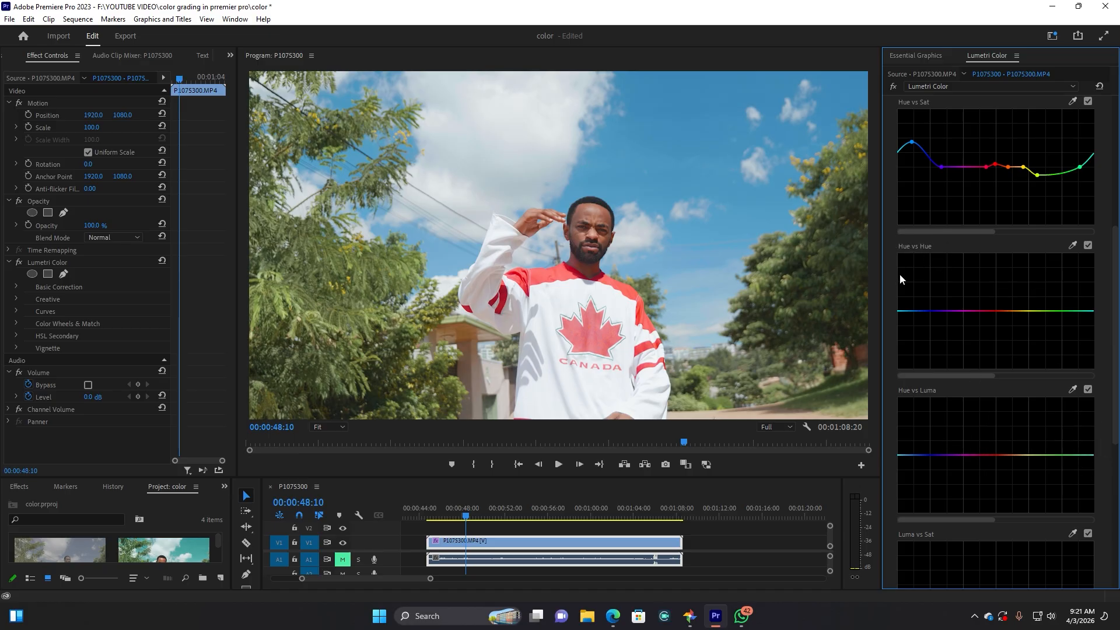
click(1081, 311)
click(945, 311)
mouse_move(908, 312)
mouse_down()
mouse_move(906, 346)
mouse_move(912, 284)
mouse_move(911, 305)
mouse_up()
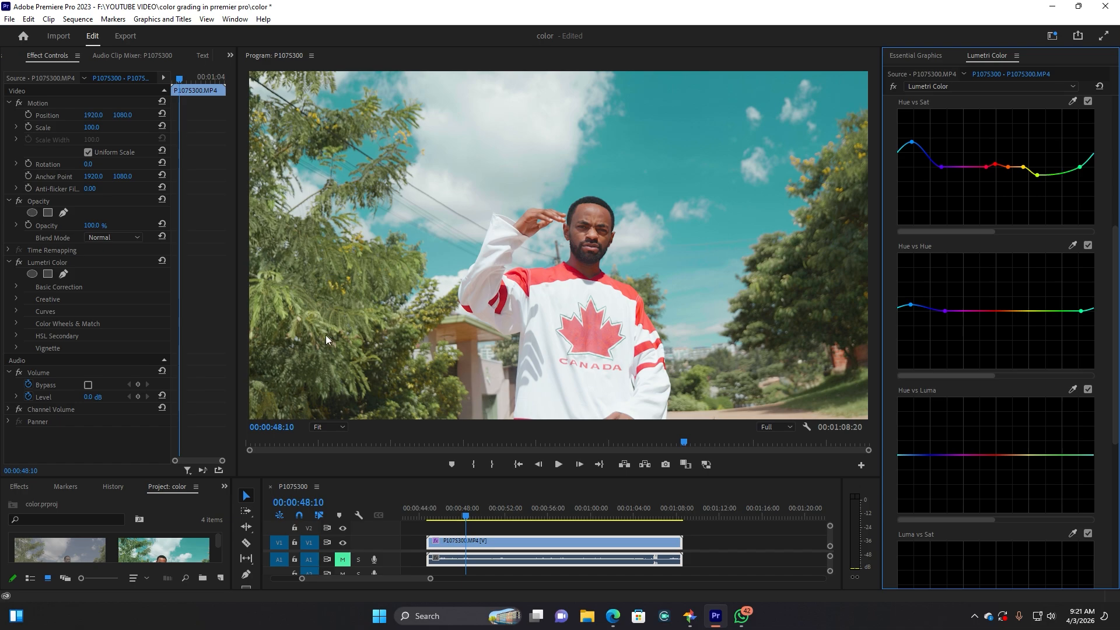
click(1021, 312)
mouse_move(1032, 311)
mouse_down()
mouse_move(1036, 298)
mouse_move(1030, 320)
mouse_up()
- On the Hue vs Luma curve, try darkening the sky blues between purple and green anchors, and undo the change
click(944, 455)
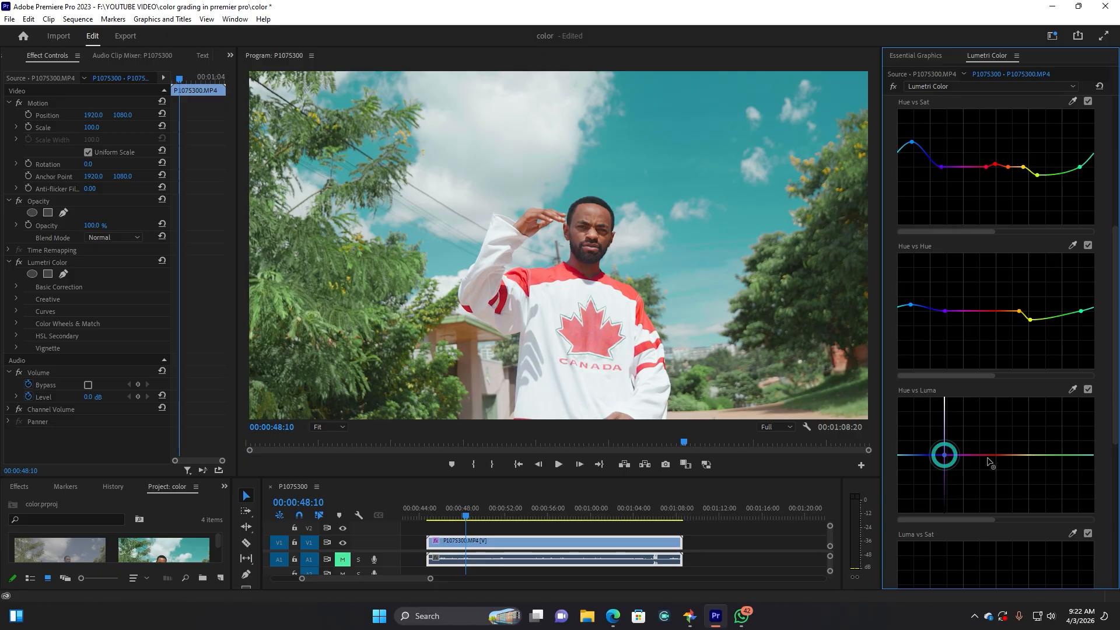
click(1075, 456)
click(914, 455)
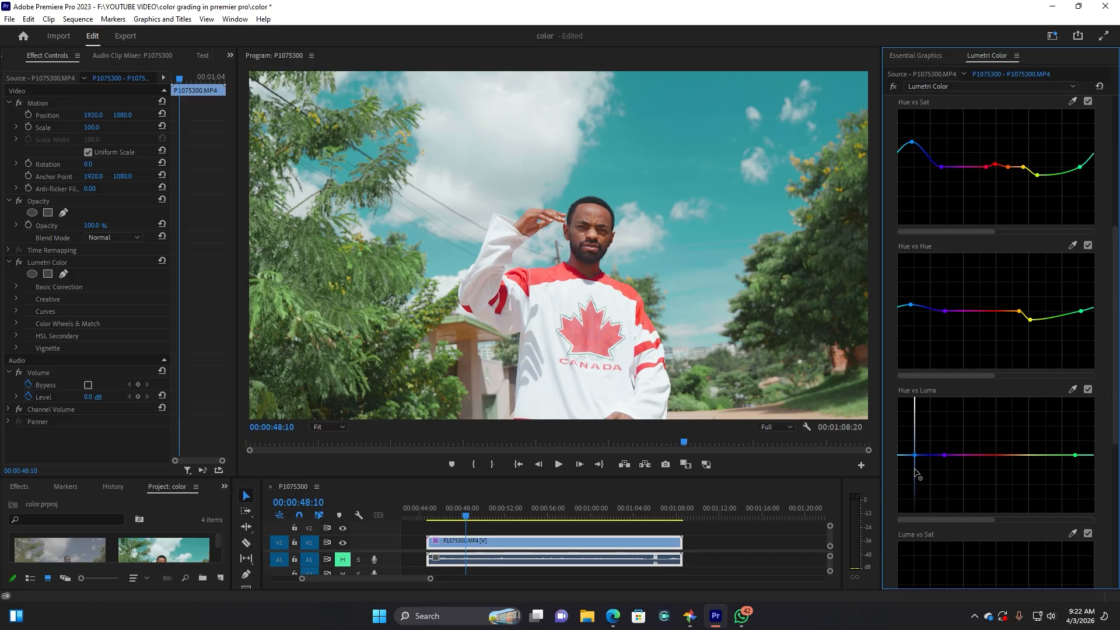
drag(915, 455, 915, 469)
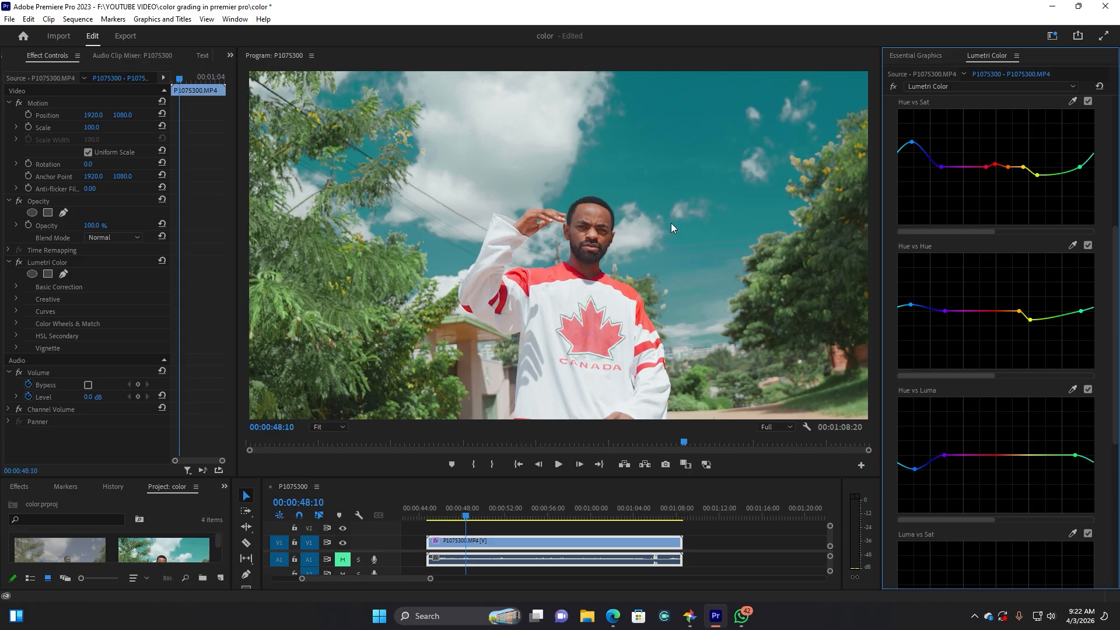
key(ctrl+z)
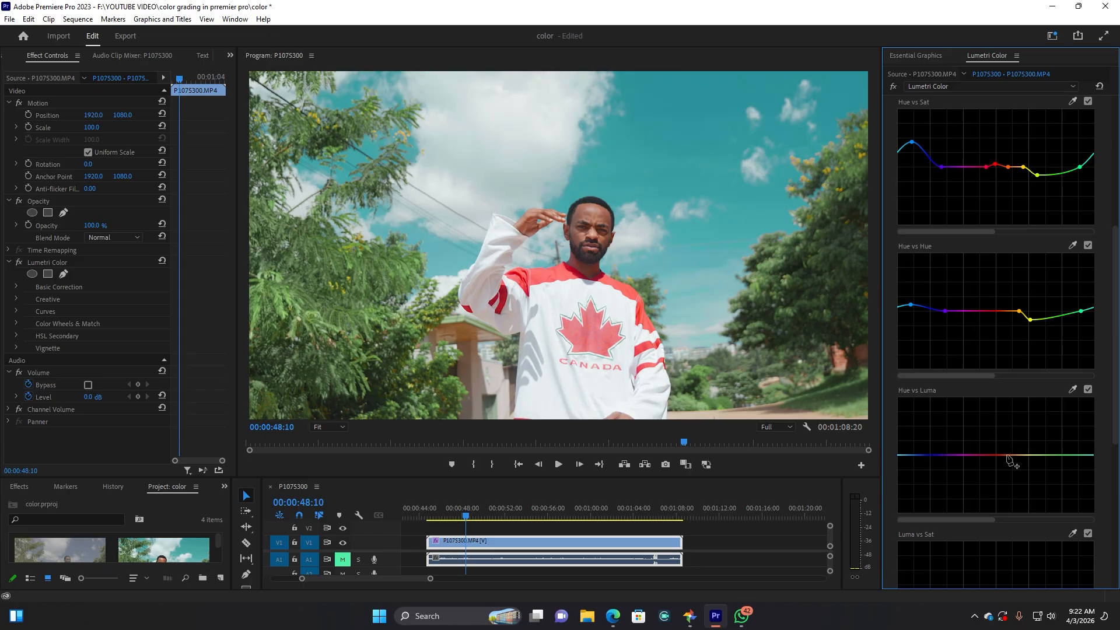
- On the Hue vs Luma curve, add a point on the reds and lower it slightly, and close the Curves section
click(1001, 455)
drag(1002, 456, 1002, 459)
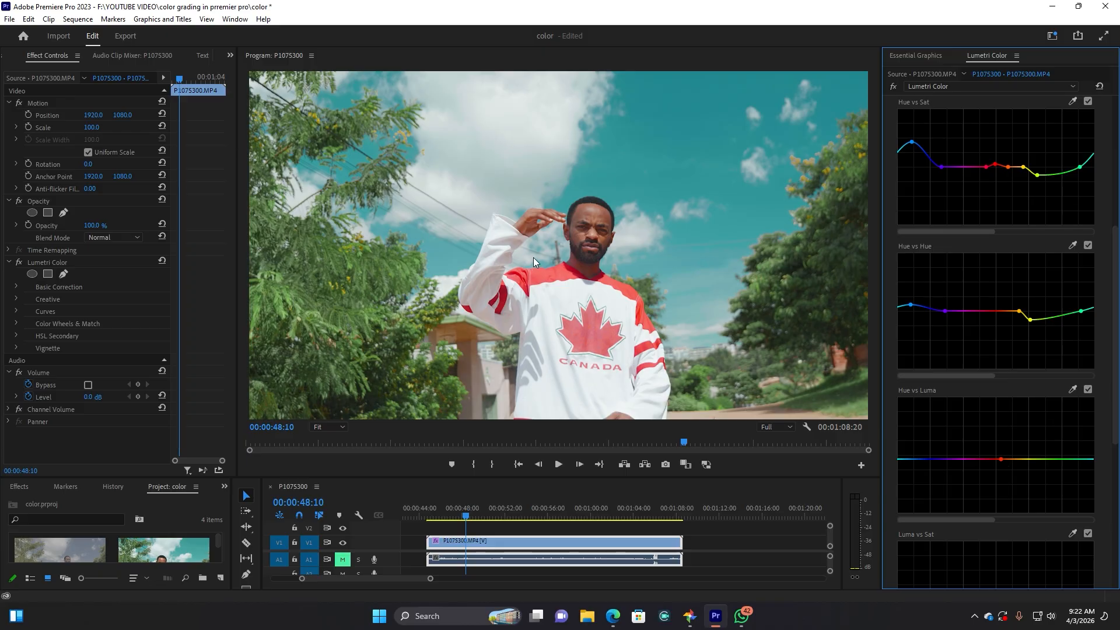
scroll(967, 273, up, 5)
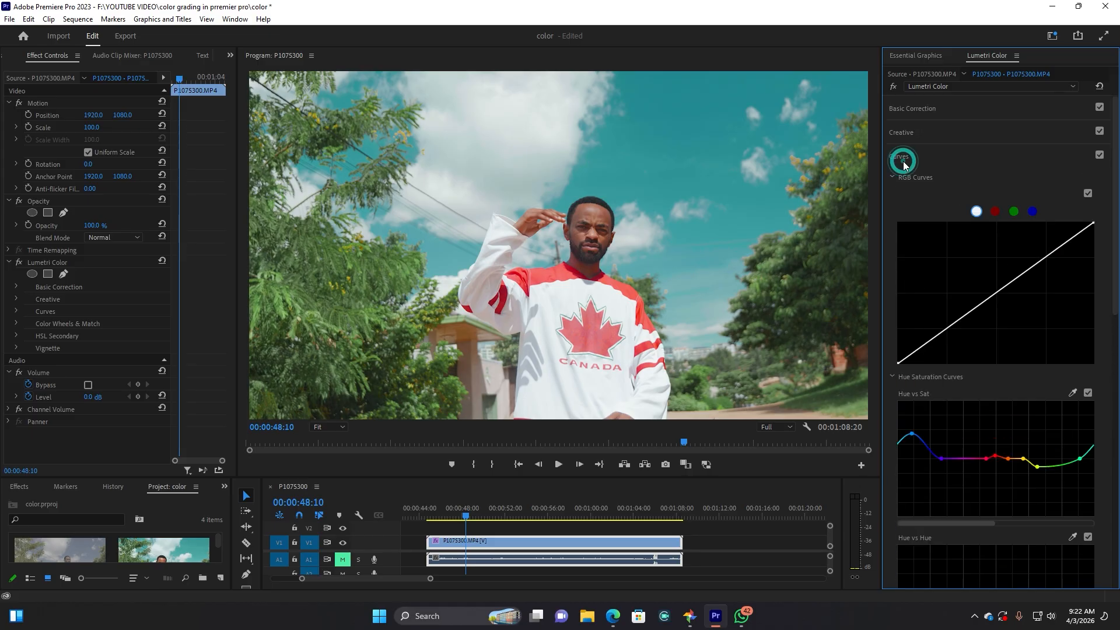
click(902, 161)
- In HSL Secondary, key the clip with the red color preset and show the selection as a Color/Gray mask
click(922, 201)
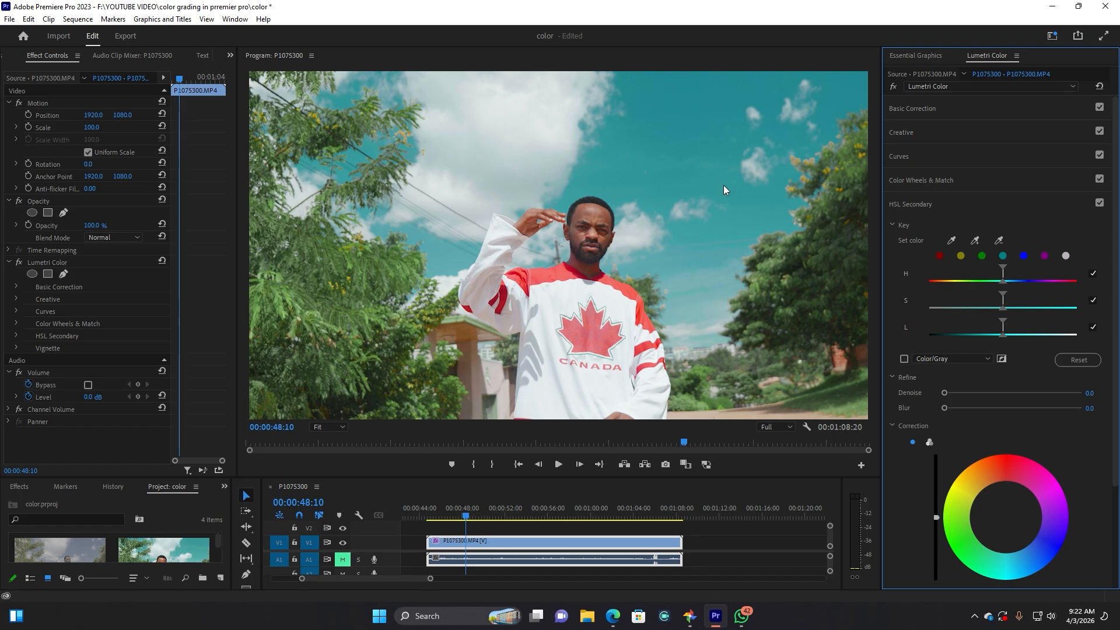
click(939, 257)
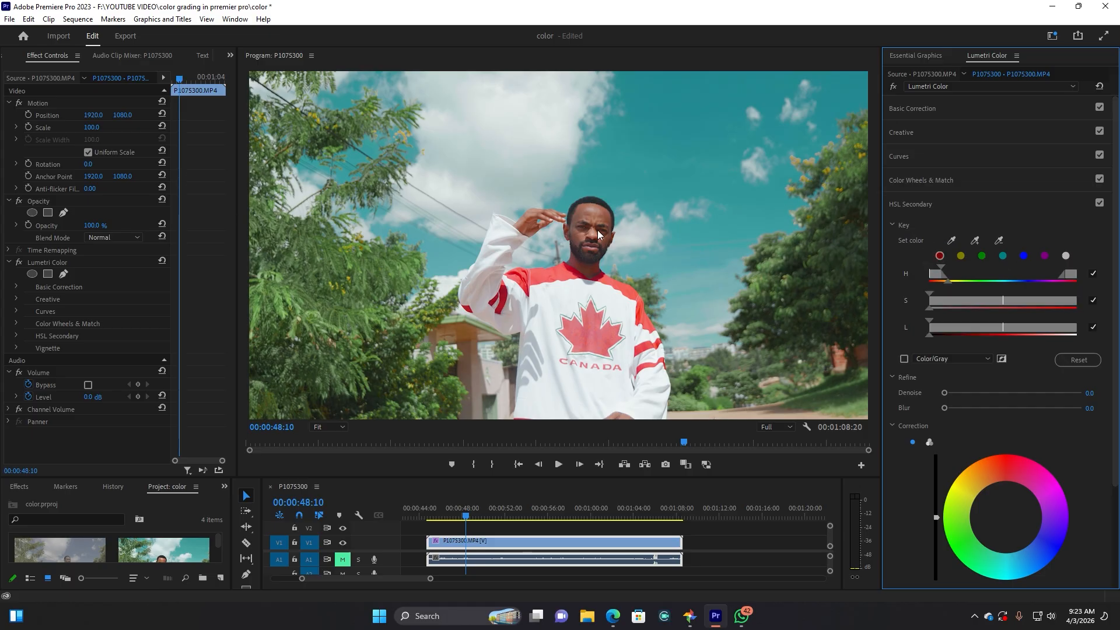
click(903, 359)
click(904, 359)
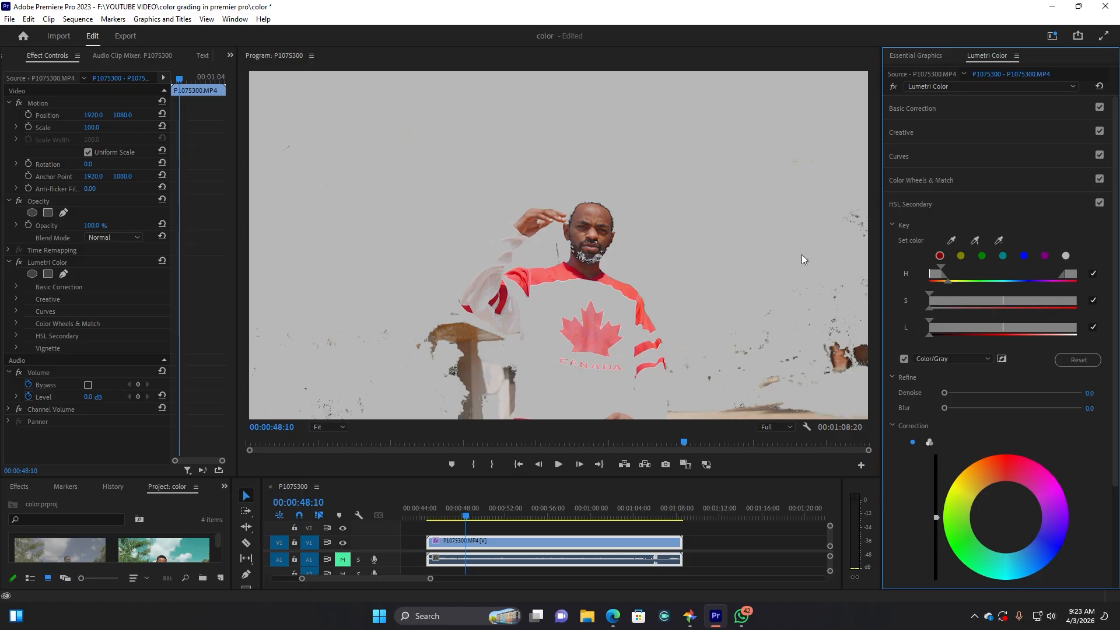
- Refine the red key with Denoise 16.9 and Blur 6.4, checking the mask edges at 75% preview zoom
click(946, 408)
drag(955, 409, 957, 410)
click(327, 427)
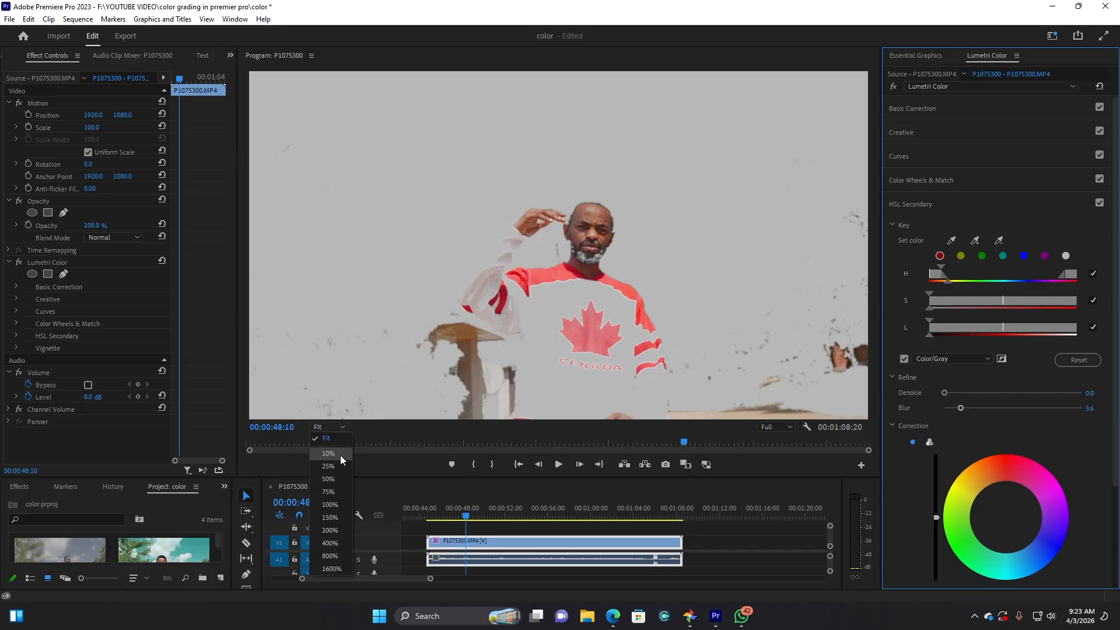
click(329, 491)
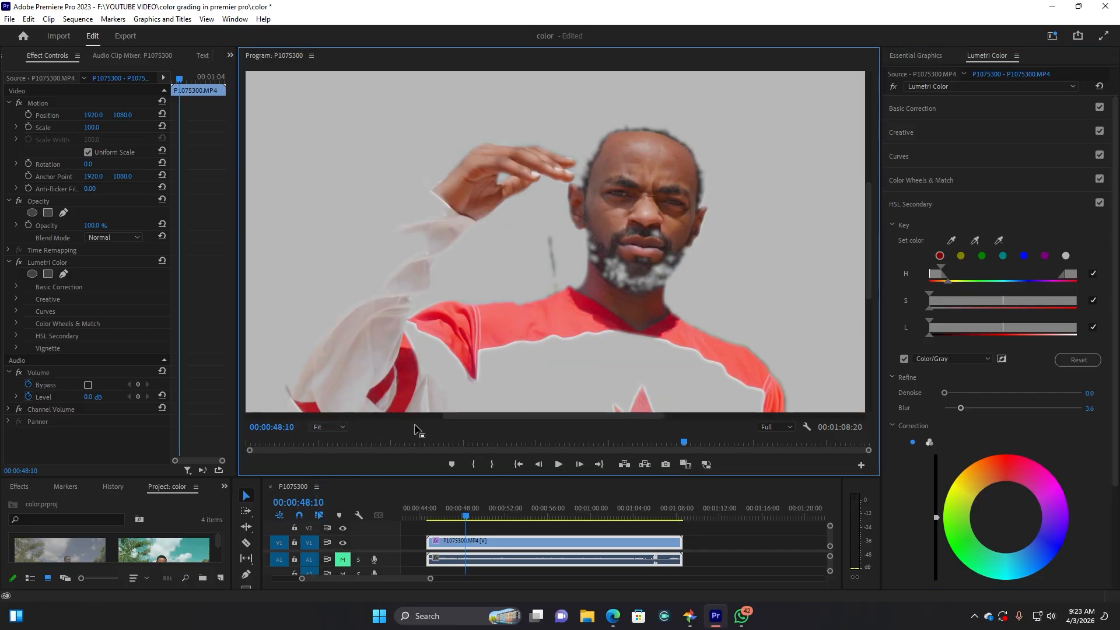
click(957, 394)
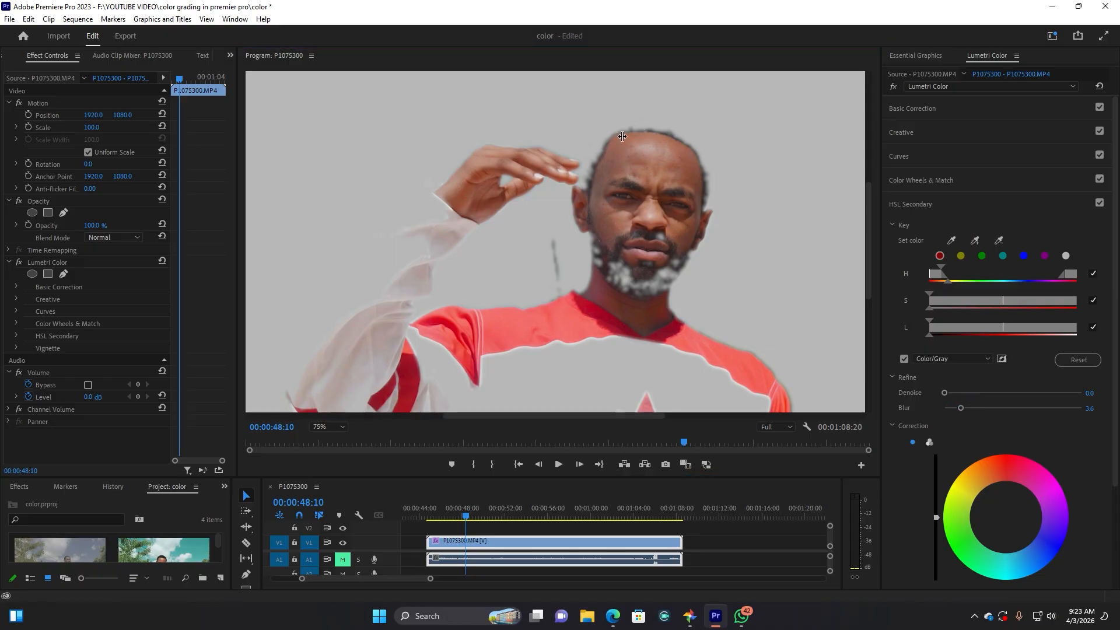
click(967, 392)
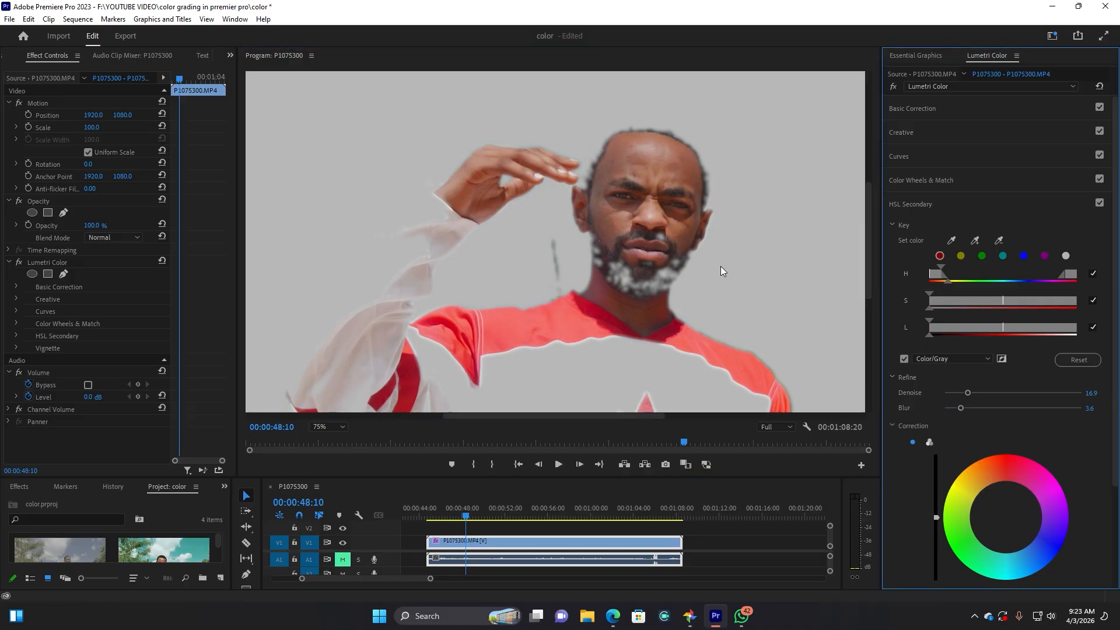
click(973, 408)
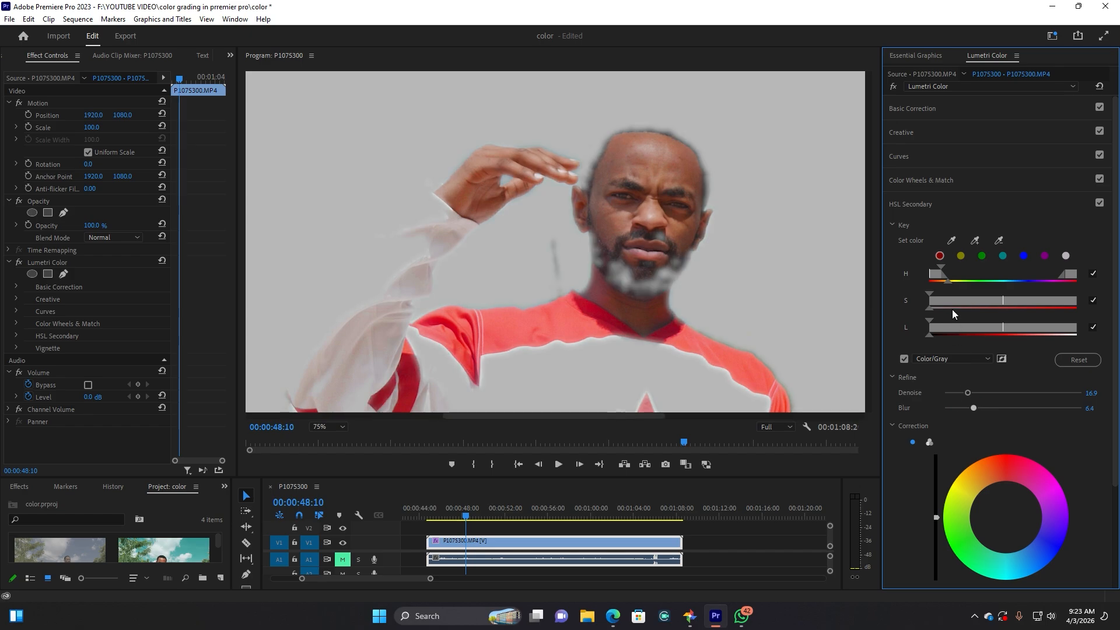
- Trim the darkest tones from the key's luminance range, fit the preview again and turn off the mask display
drag(941, 327, 962, 327)
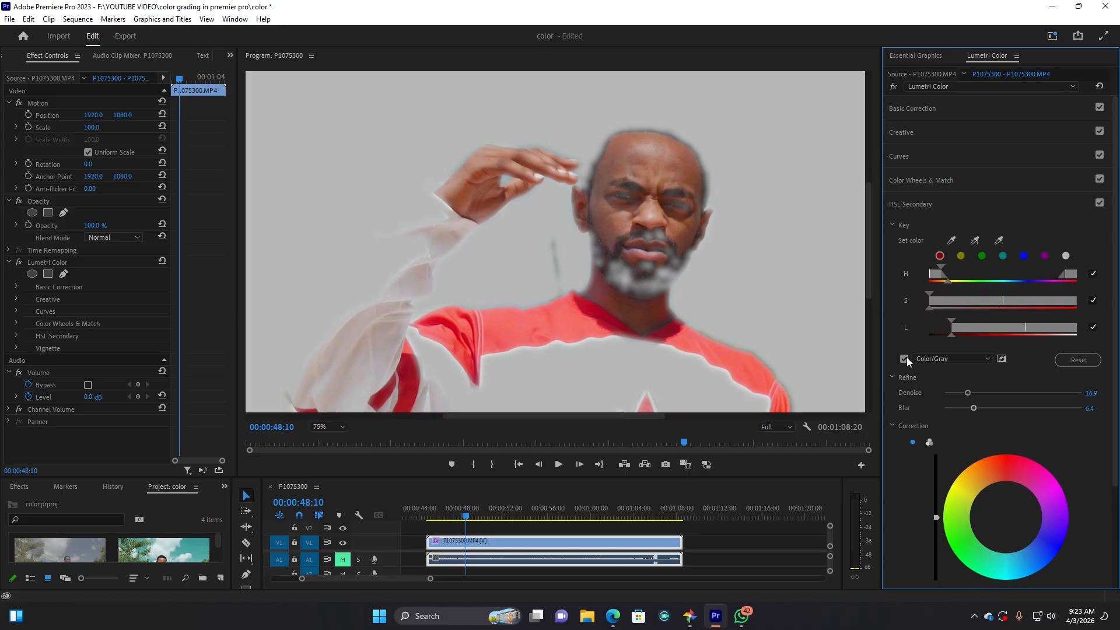
click(319, 427)
click(324, 456)
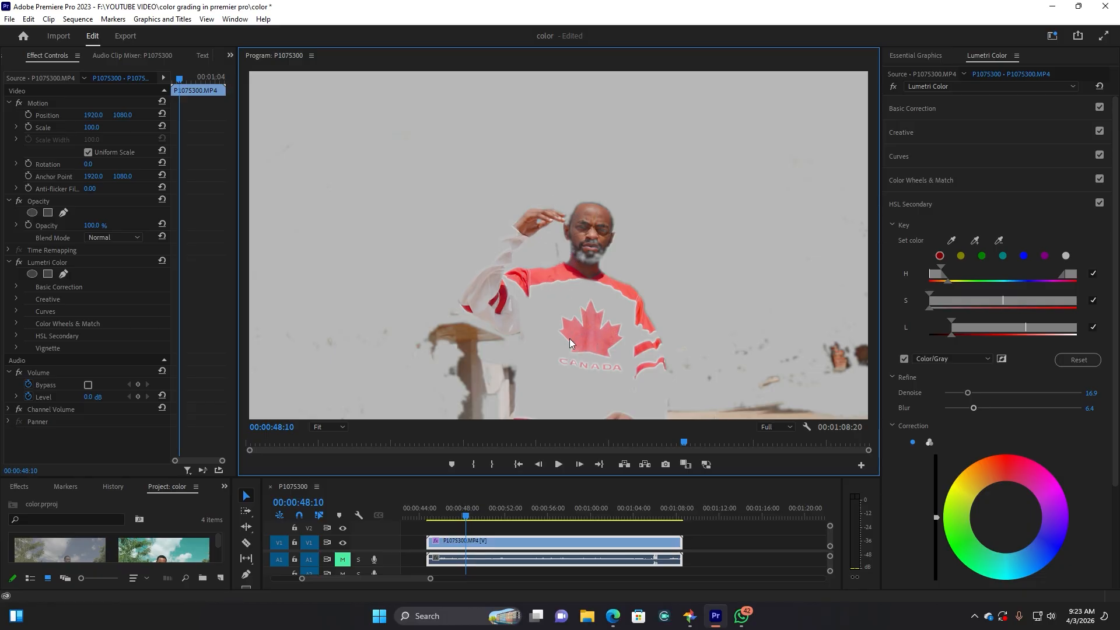
click(904, 359)
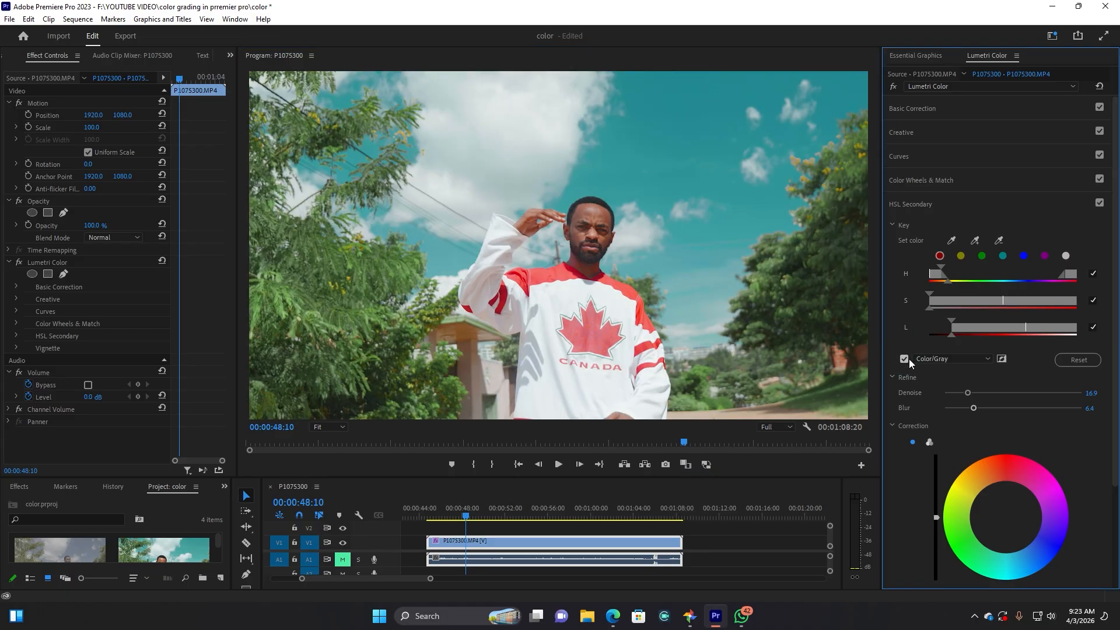
- Slightly brighten the keyed skin and reds using the luma control of the HSL Secondary correction wheel
click(934, 516)
drag(935, 516, 936, 489)
key(space)
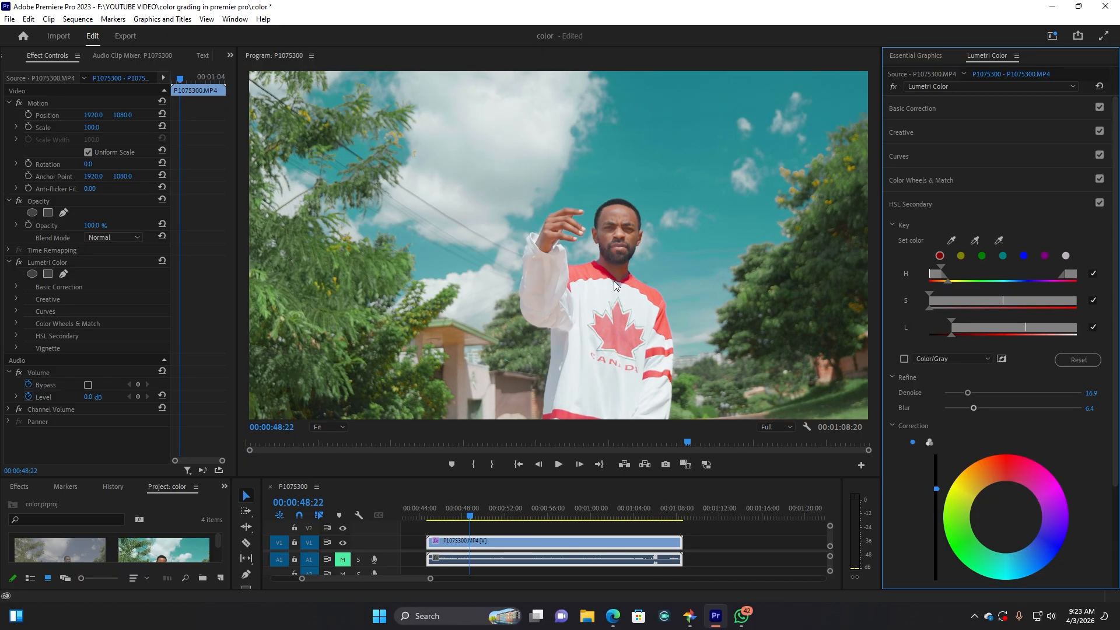
drag(937, 493, 936, 507)
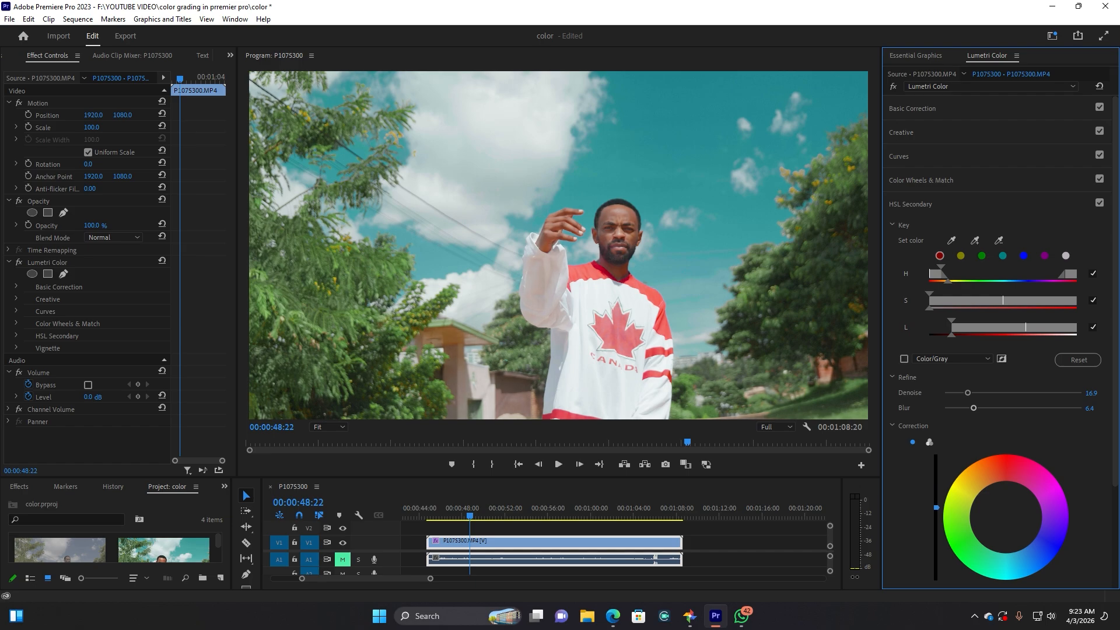
- Warm the keyed tones with a correction Temperature of 6.8 and fine-tune their Saturation, checking the frame at 00:00:47:19
scroll(1066, 456, down, 3)
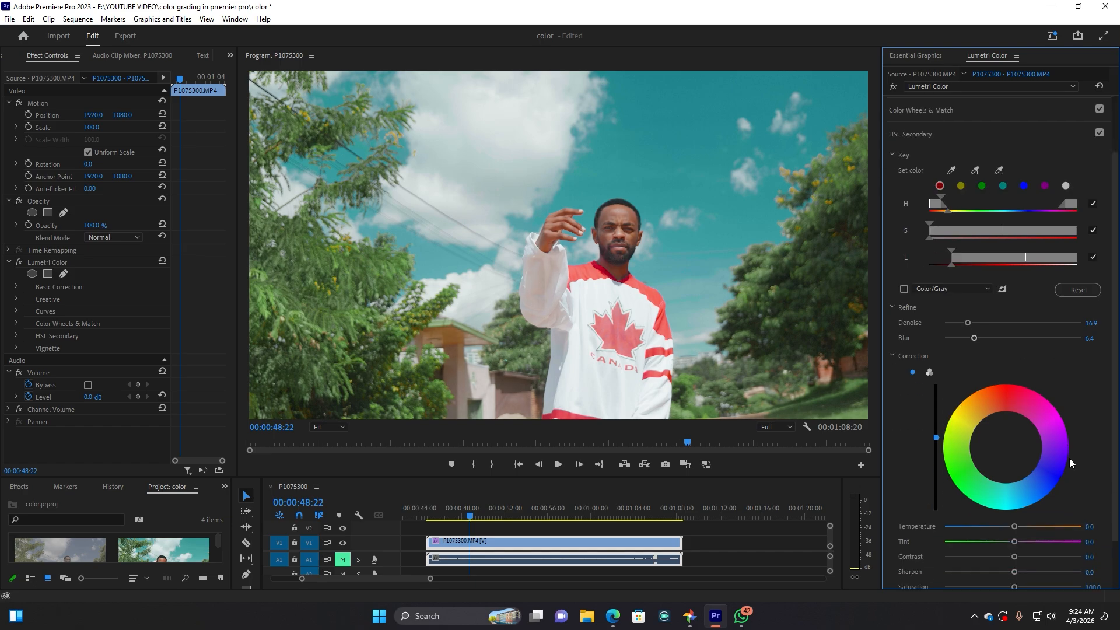
scroll(1069, 457, down, 2)
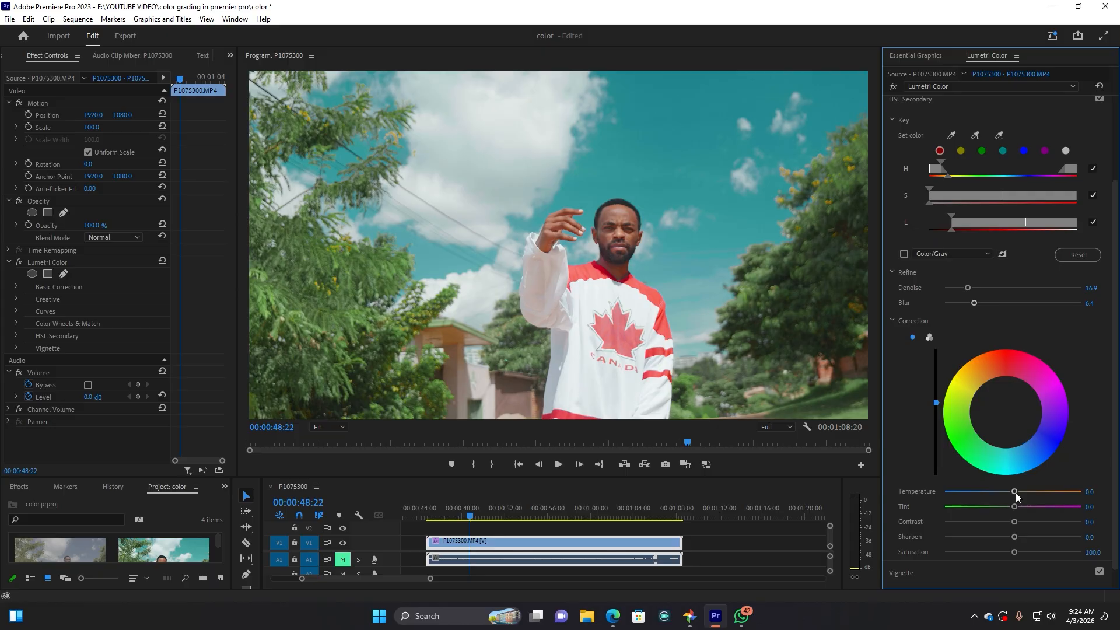
drag(1015, 493, 1017, 493)
click(462, 516)
drag(462, 521, 459, 520)
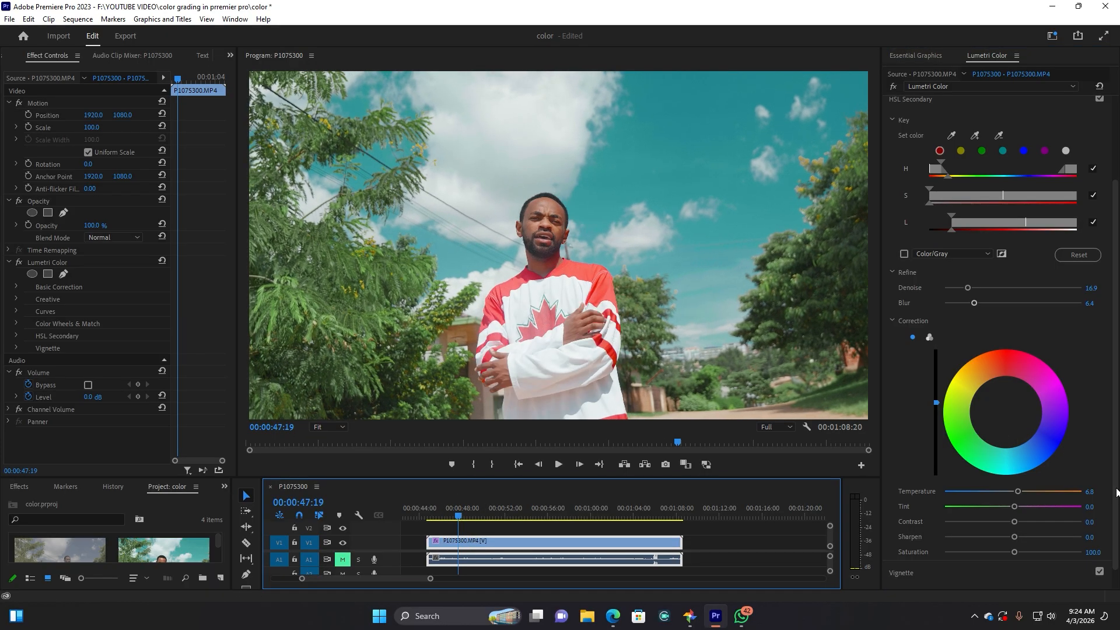
scroll(1027, 513, down, 1)
drag(1011, 530, 1007, 530)
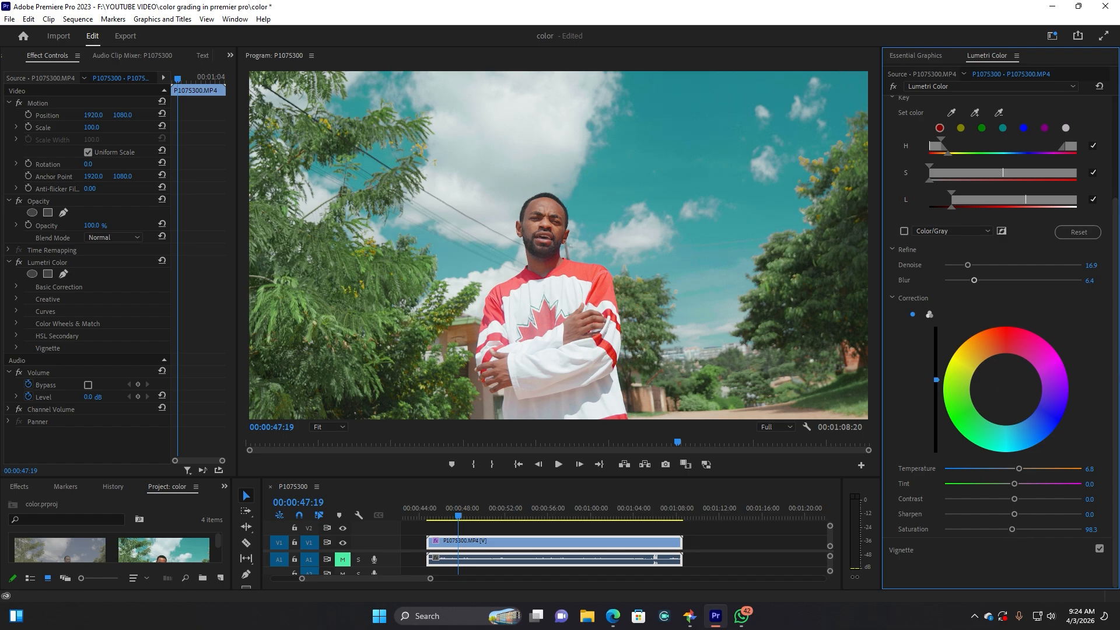
drag(1012, 528, 1015, 528)
scroll(897, 194, up, 3)
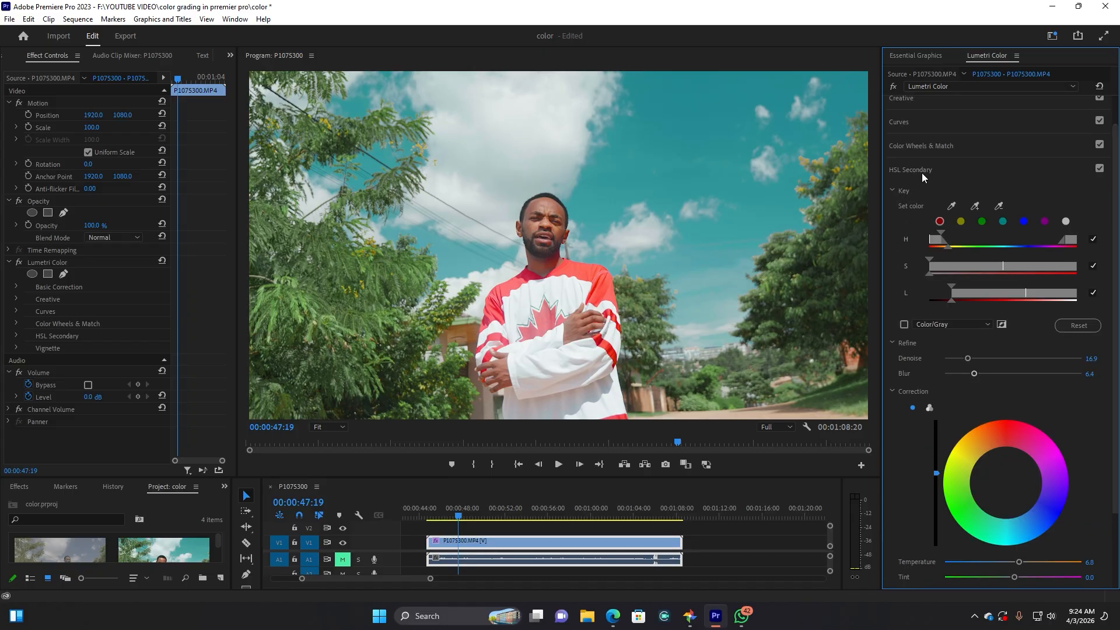
- Close the HSL Secondary section and compare the image with the section disabled and re-enabled
click(920, 169)
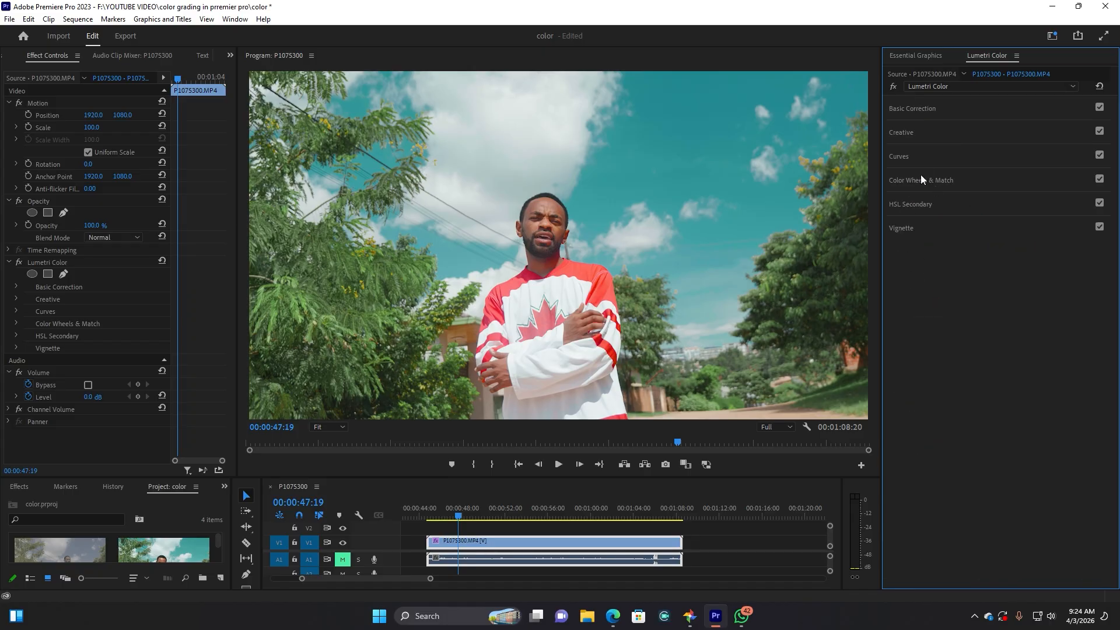
click(1099, 203)
click(1100, 203)
- In Color Wheels & Match, tint the highlights very slightly toward green, resetting the stronger green tint tried first
click(921, 181)
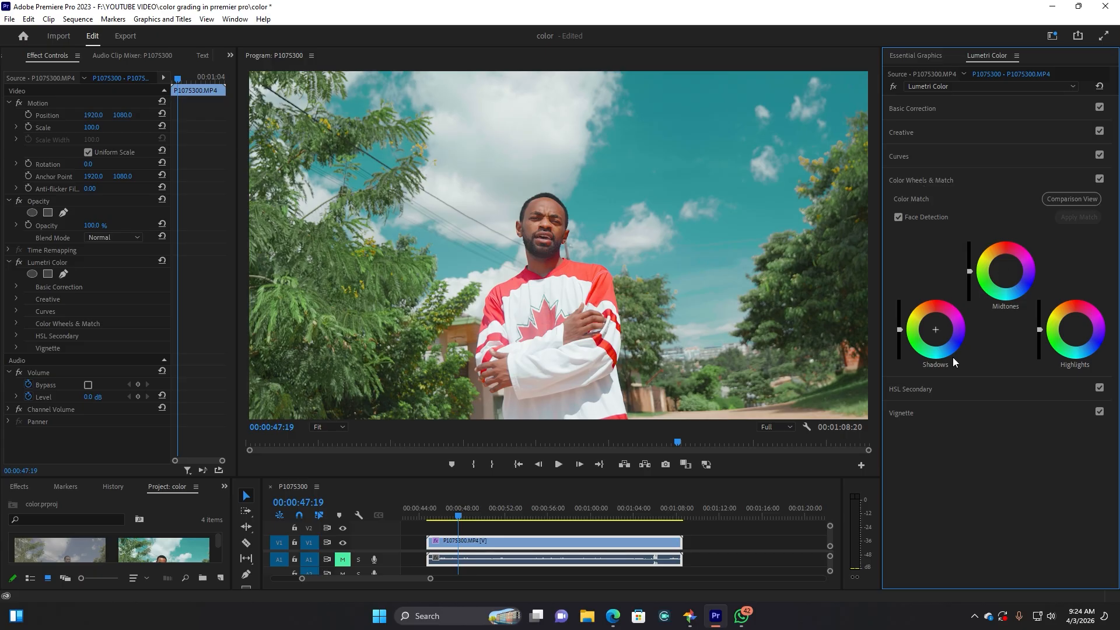
click(1076, 336)
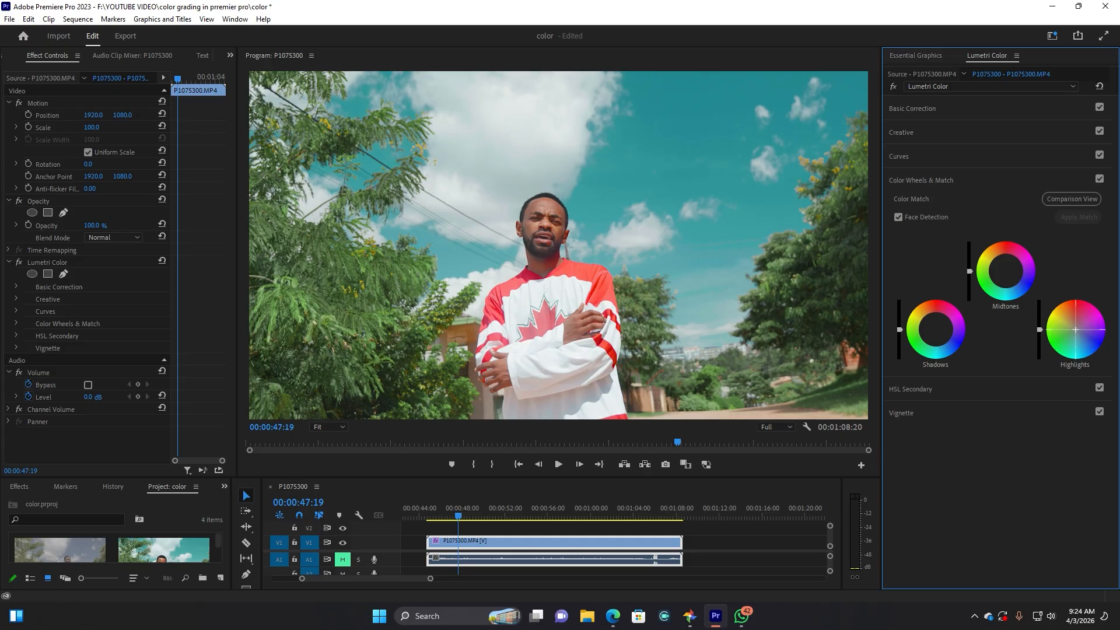
drag(1075, 330, 1071, 332)
double_click(1074, 331)
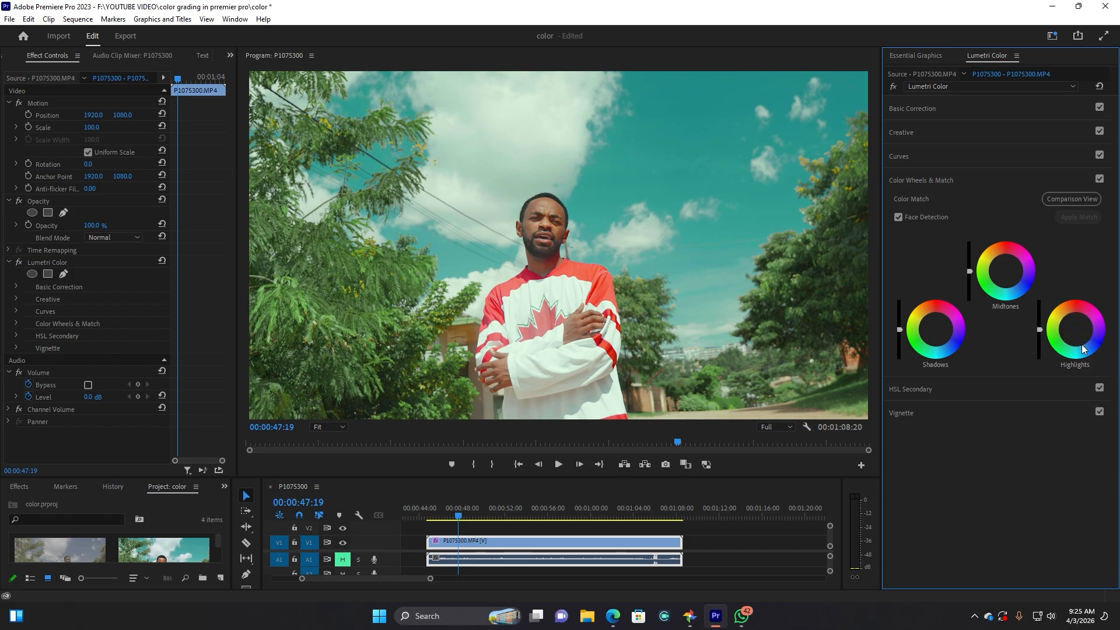
click(1077, 333)
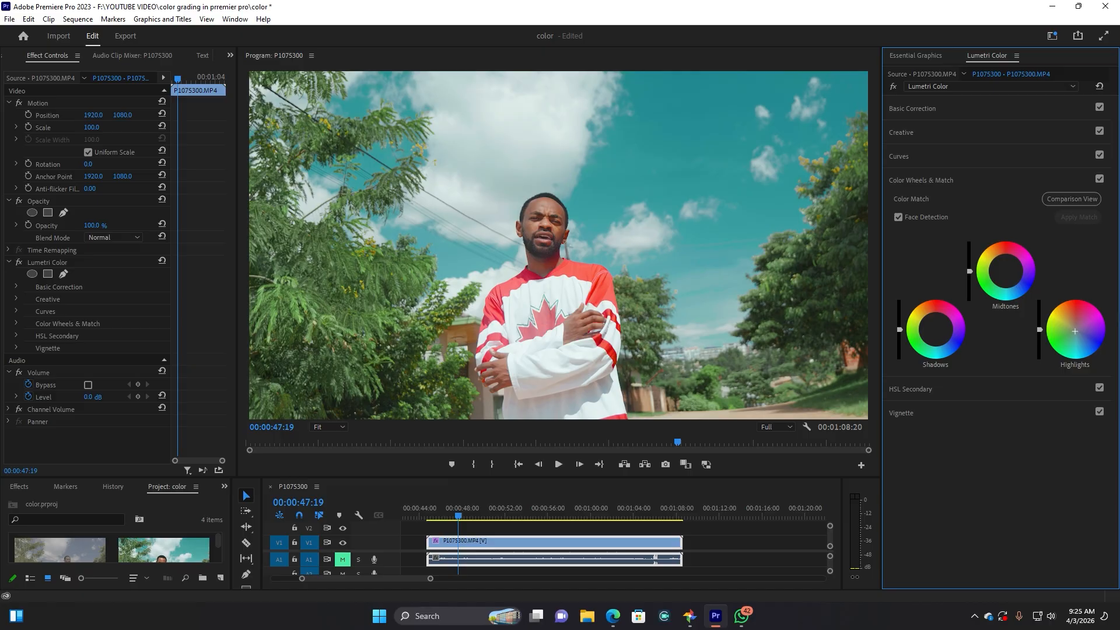
- Add a very slight tint to the shadows and fine-tune their luma, checking other frames up to 00:01:04:09
click(932, 331)
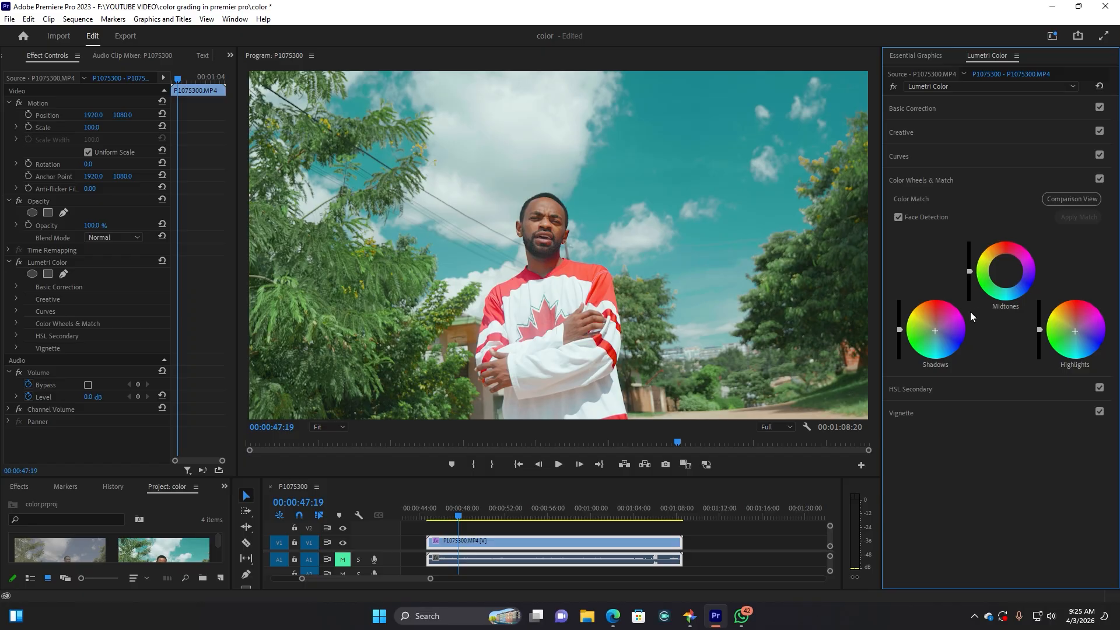
drag(899, 330, 899, 330)
click(573, 515)
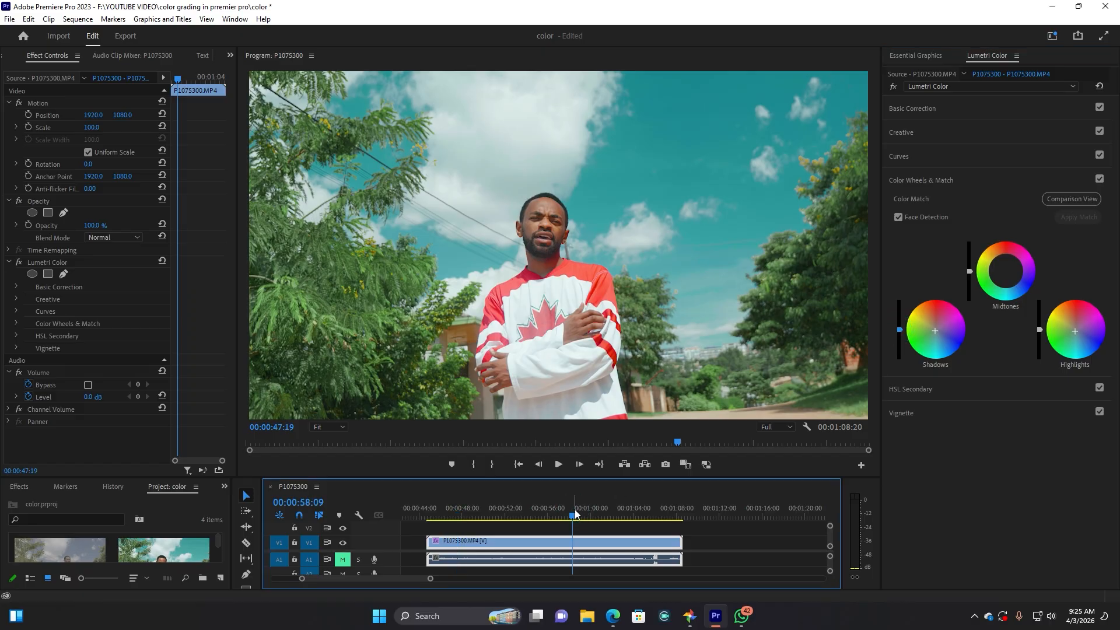
click(619, 516)
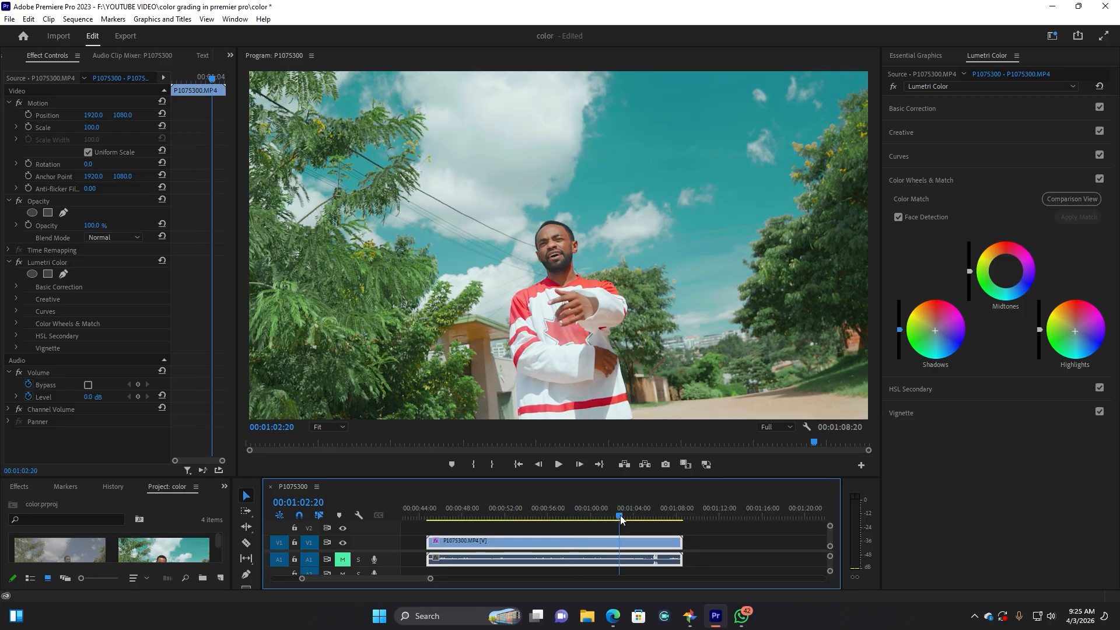
click(636, 516)
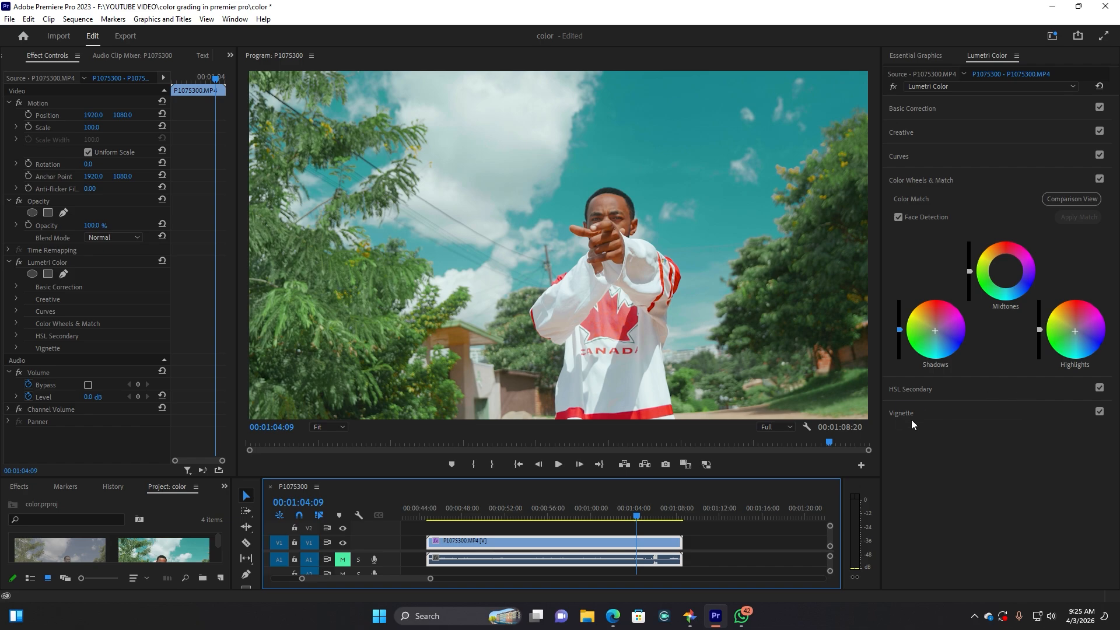
- Add a dark vignette with Amount -1.1 and compare the clip with the Lumetri Color effect bypassed and re-enabled
click(911, 416)
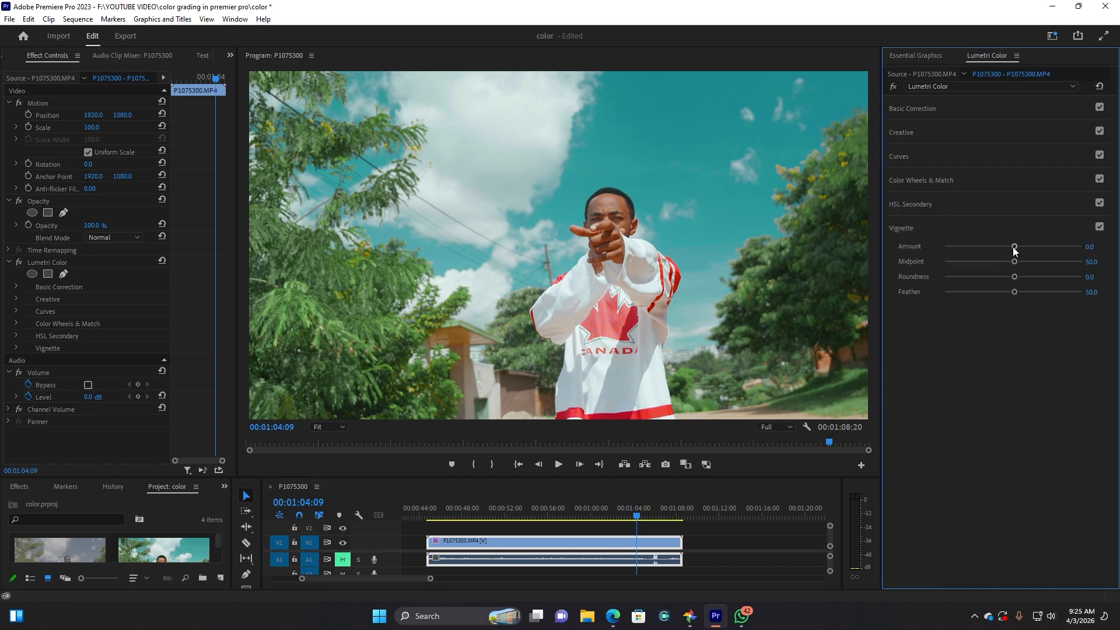
drag(1014, 246, 987, 247)
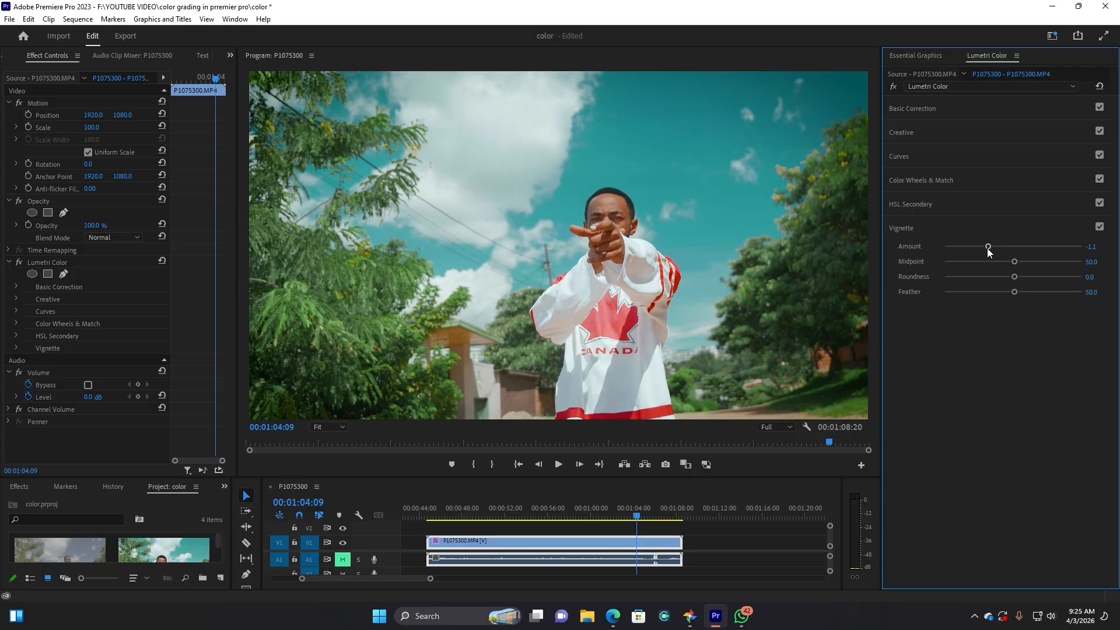
click(893, 86)
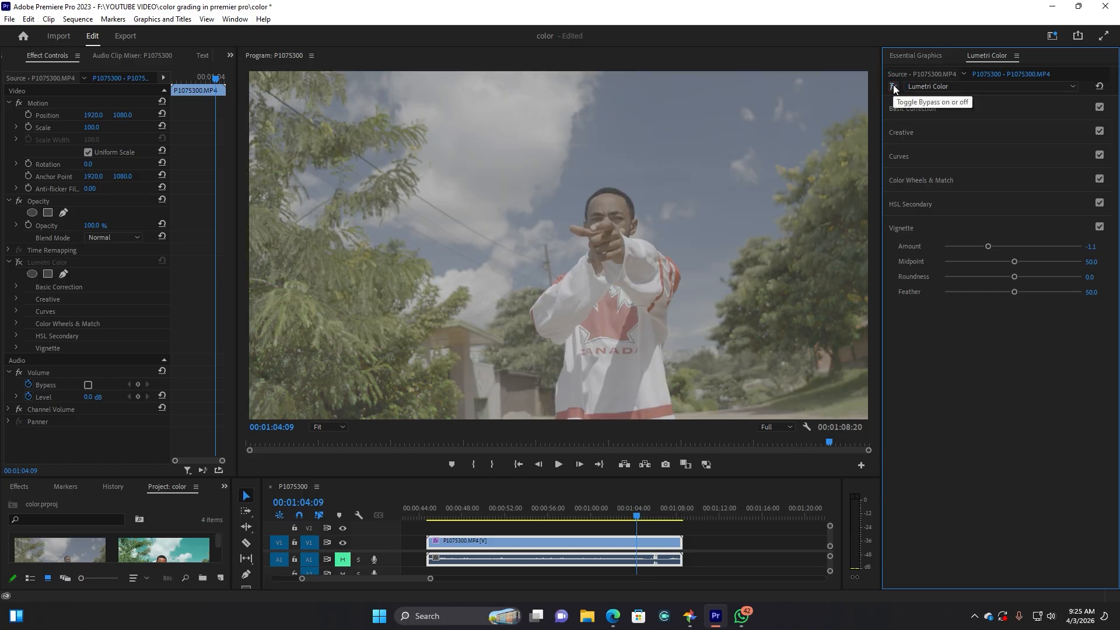
click(894, 86)
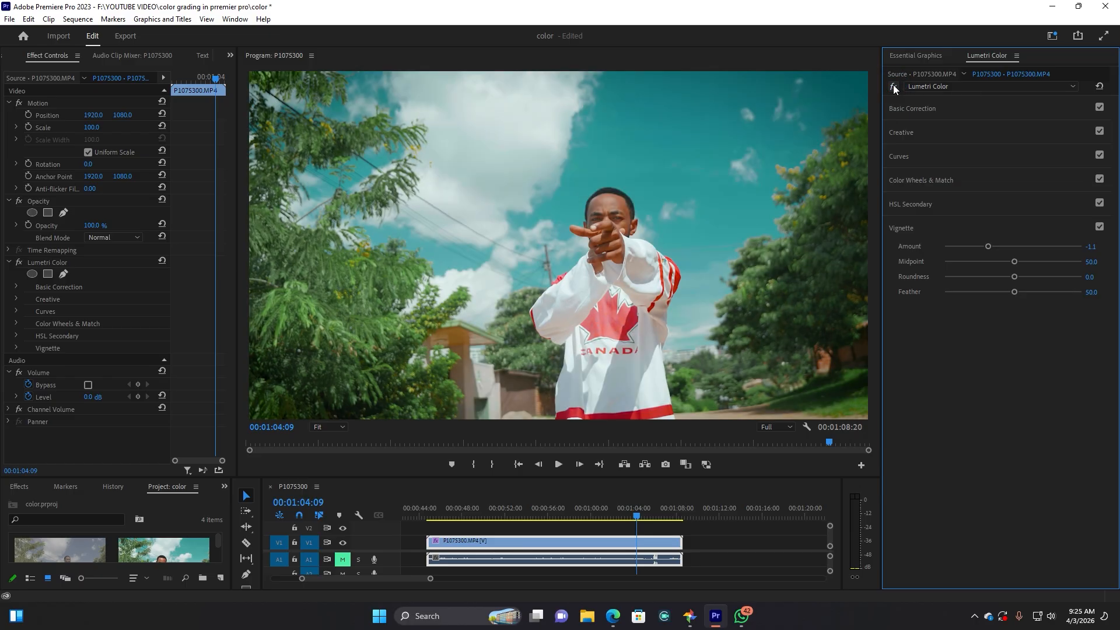